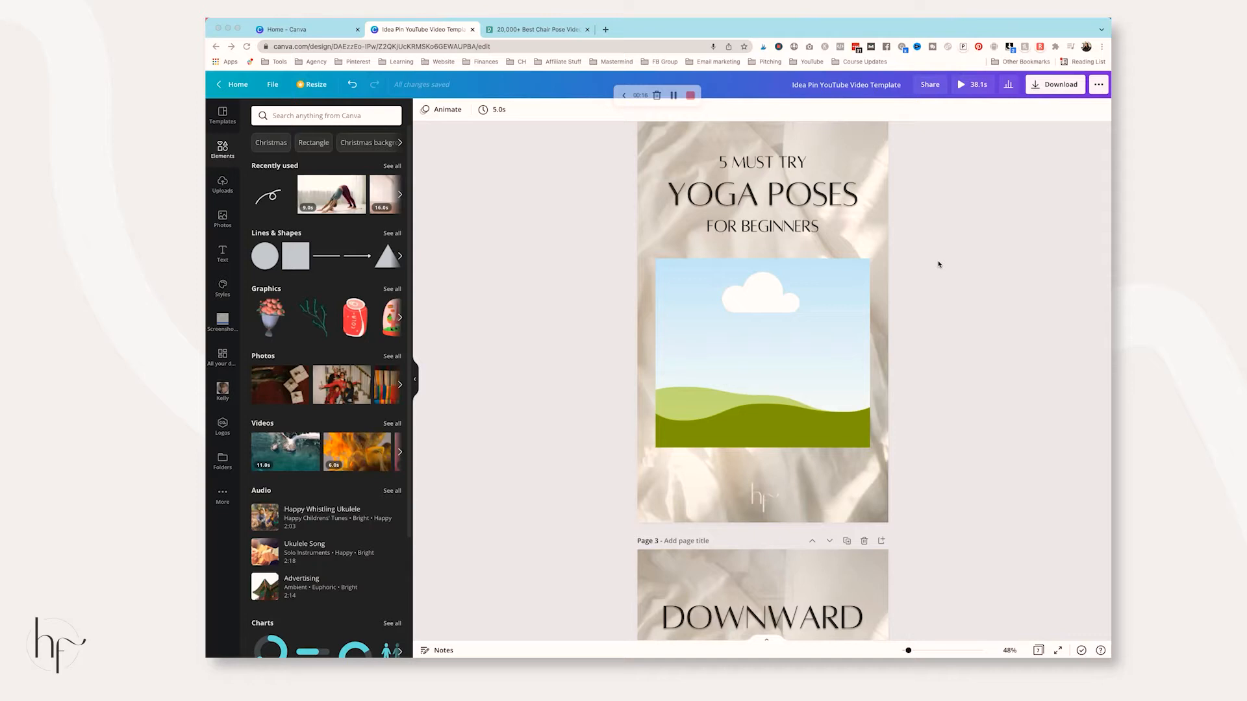
Switch from the Canva yoga pin to the Pexels chair pose video results
{"action": "left_click", "coordinate": [545, 31]}
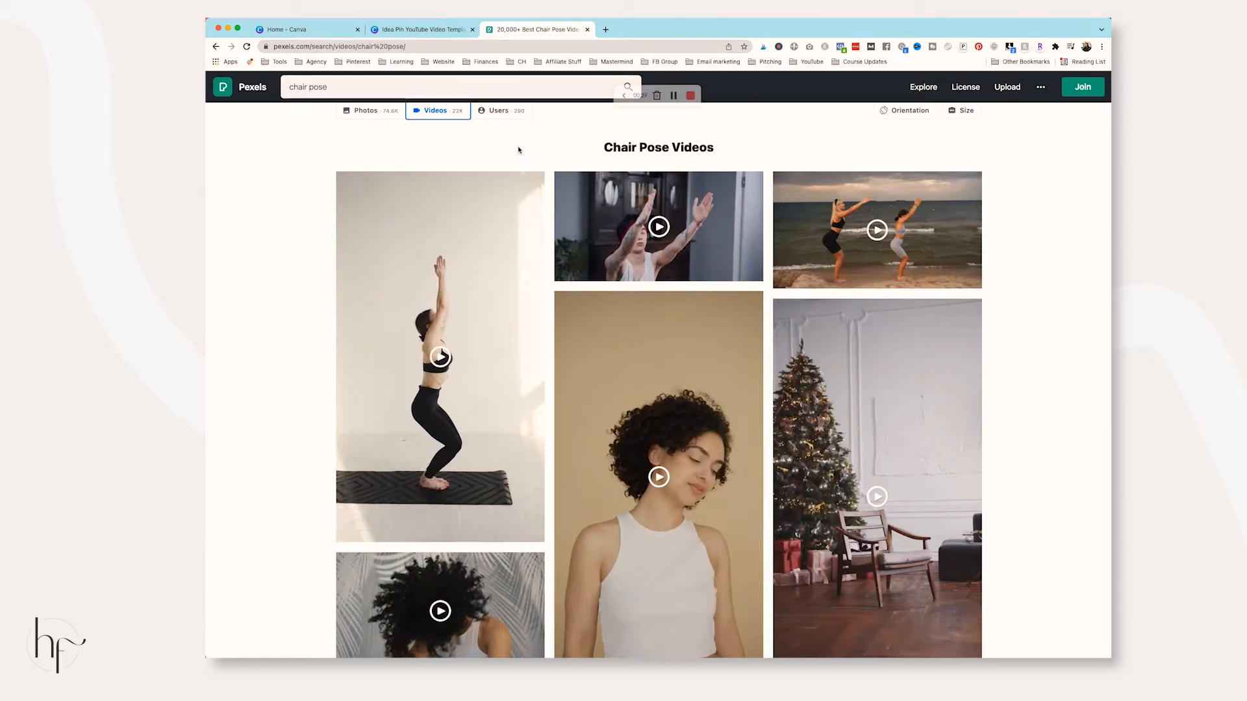
Return to the 'Idea Pin YouTube Video Template' design in Canva
{"action": "left_click", "coordinate": [441, 32]}
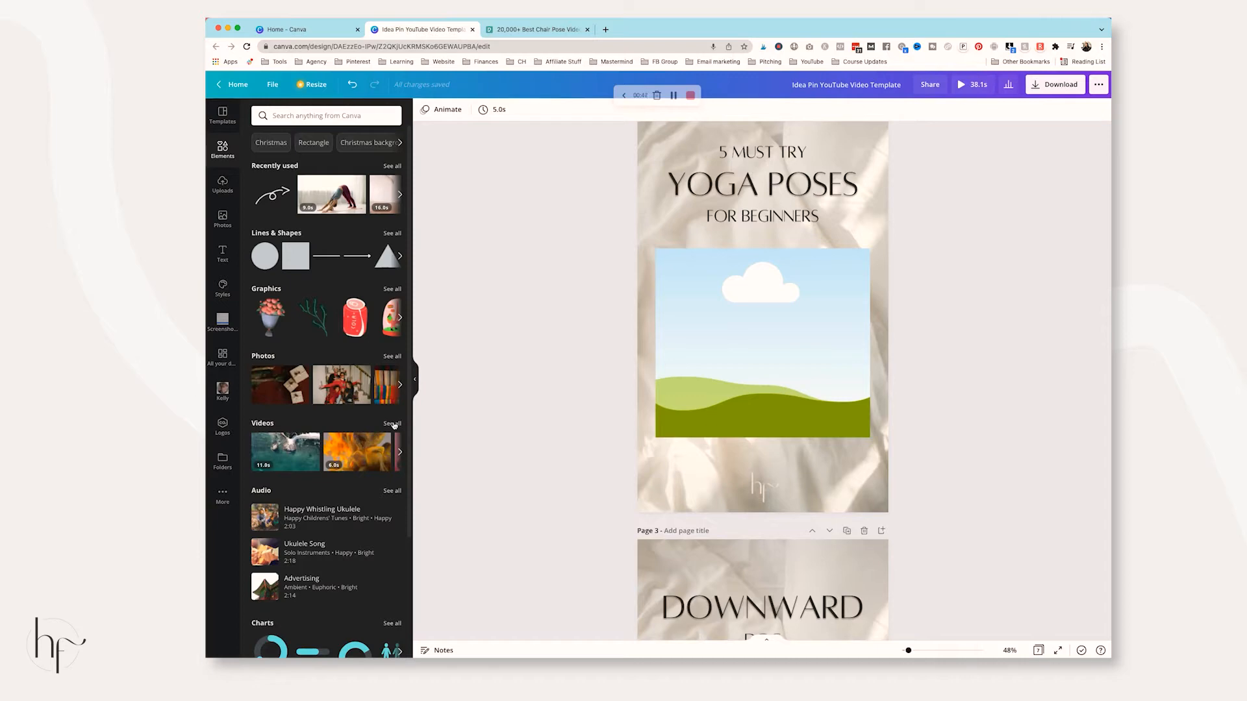
{"action": "scroll", "coordinate": [748, 344], "scroll_direction": "down", "scroll_amount": 10}
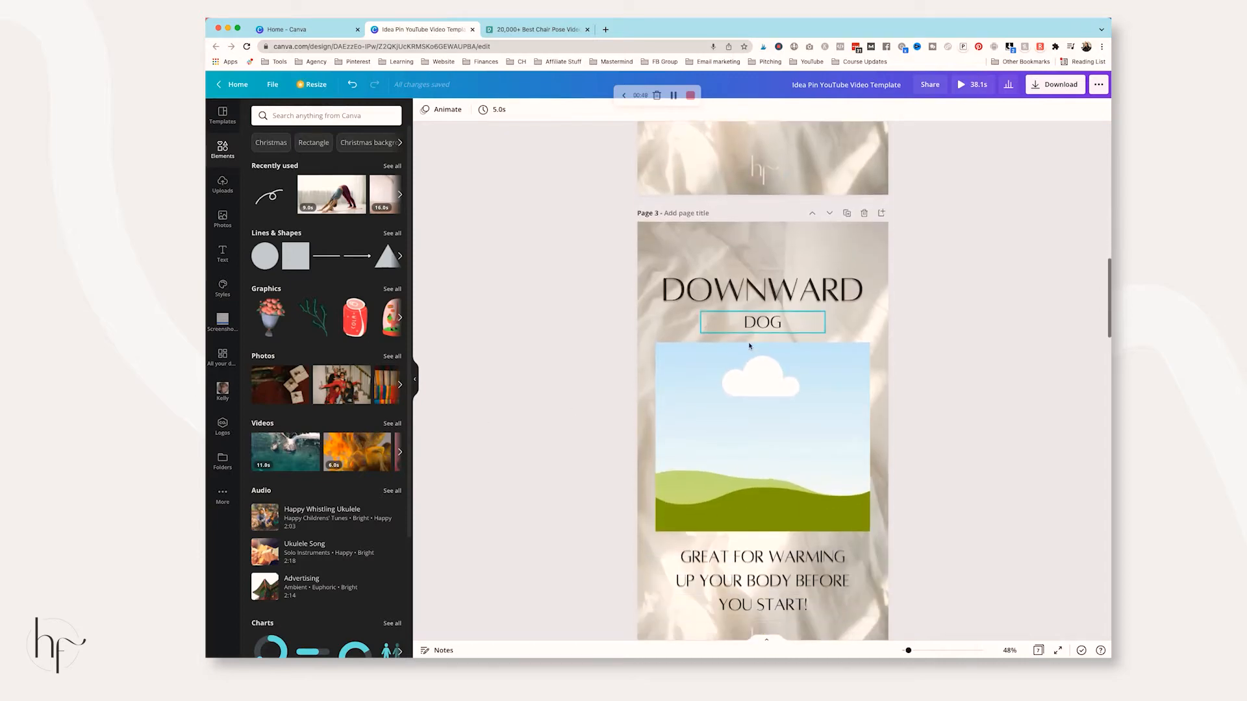
{"action": "scroll", "coordinate": [748, 342], "scroll_direction": "down", "scroll_amount": 10}
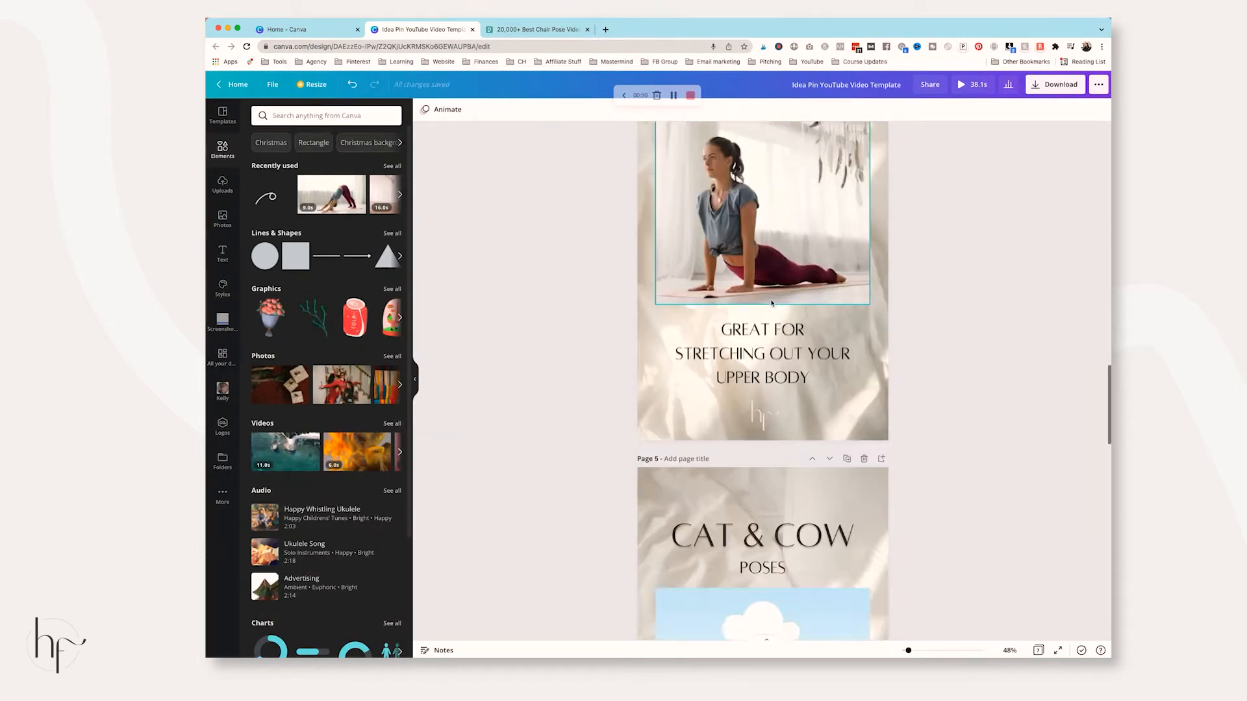
{"action": "scroll", "coordinate": [771, 303], "scroll_direction": "down", "scroll_amount": 10}
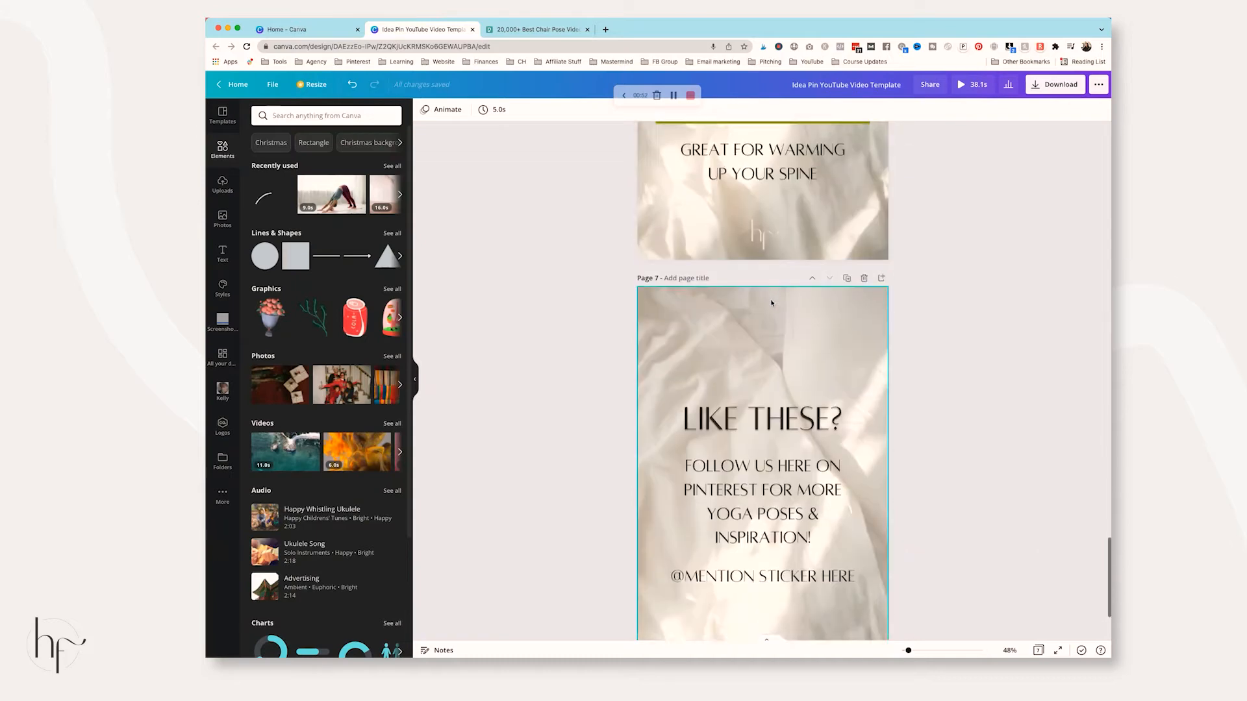
{"action": "scroll", "coordinate": [772, 304], "scroll_direction": "down", "scroll_amount": 2}
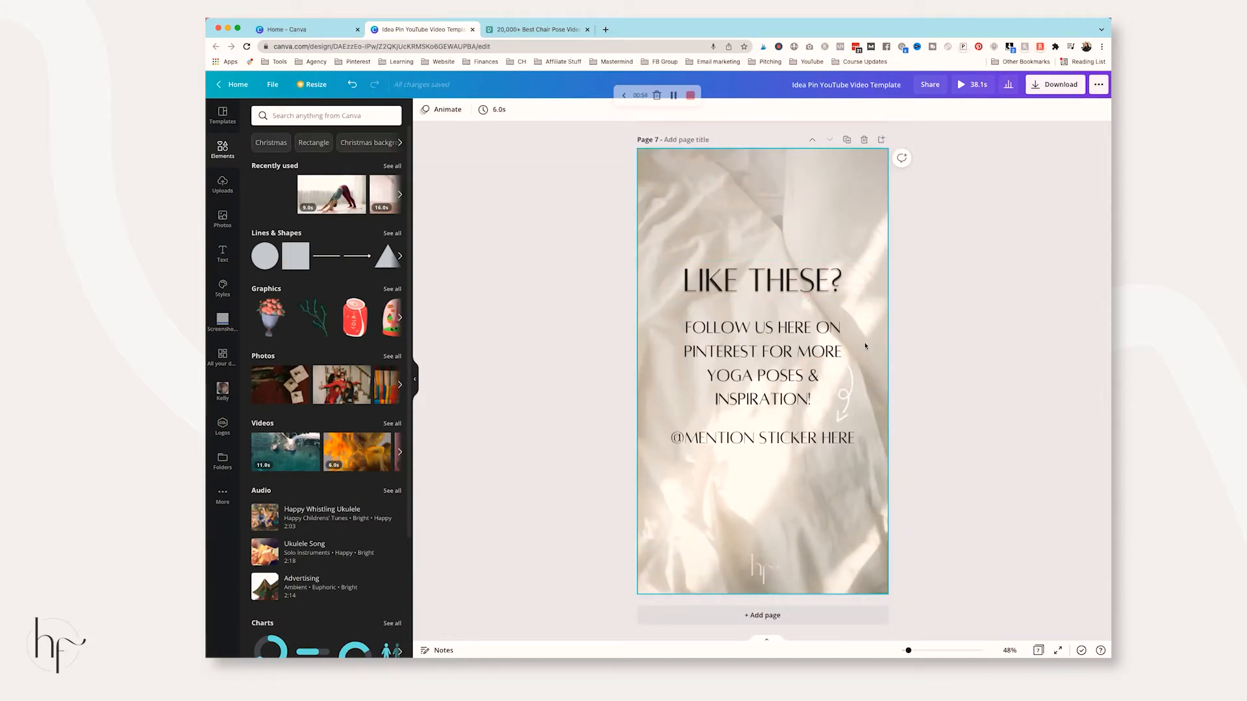
{"action": "scroll", "coordinate": [772, 331], "scroll_direction": "up", "scroll_amount": 20}
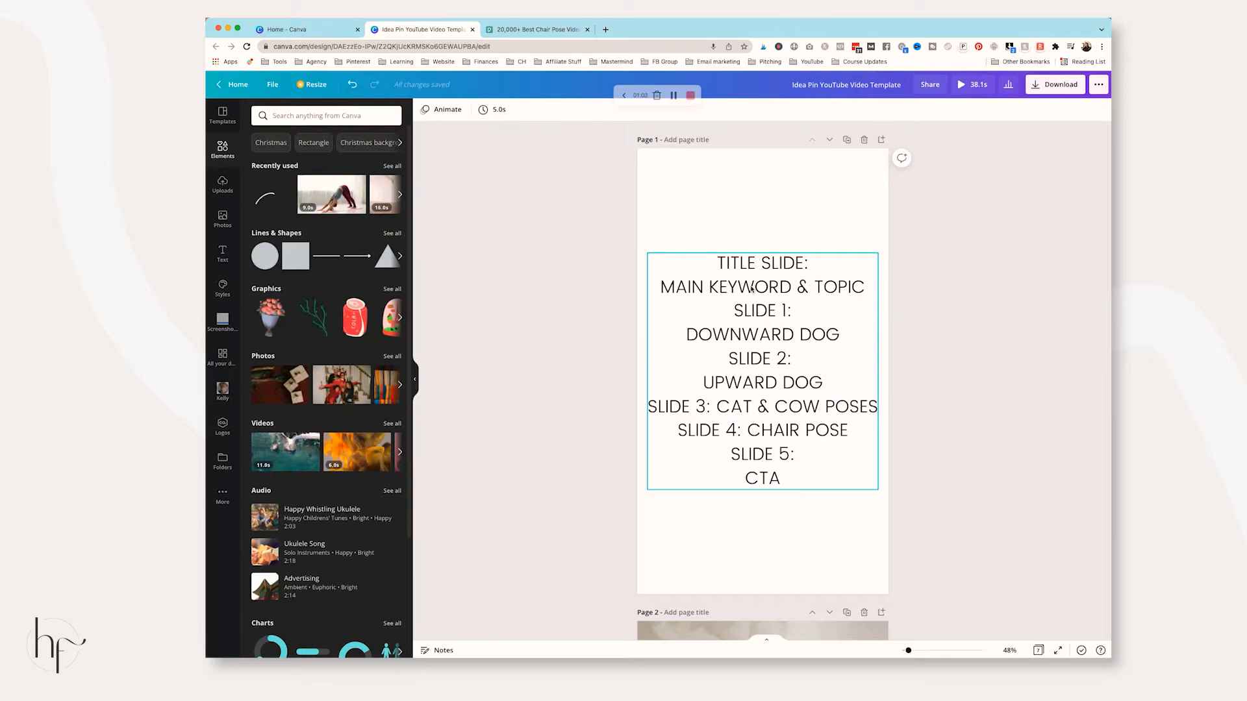
{"action": "scroll", "coordinate": [752, 288], "scroll_direction": "down", "scroll_amount": 8}
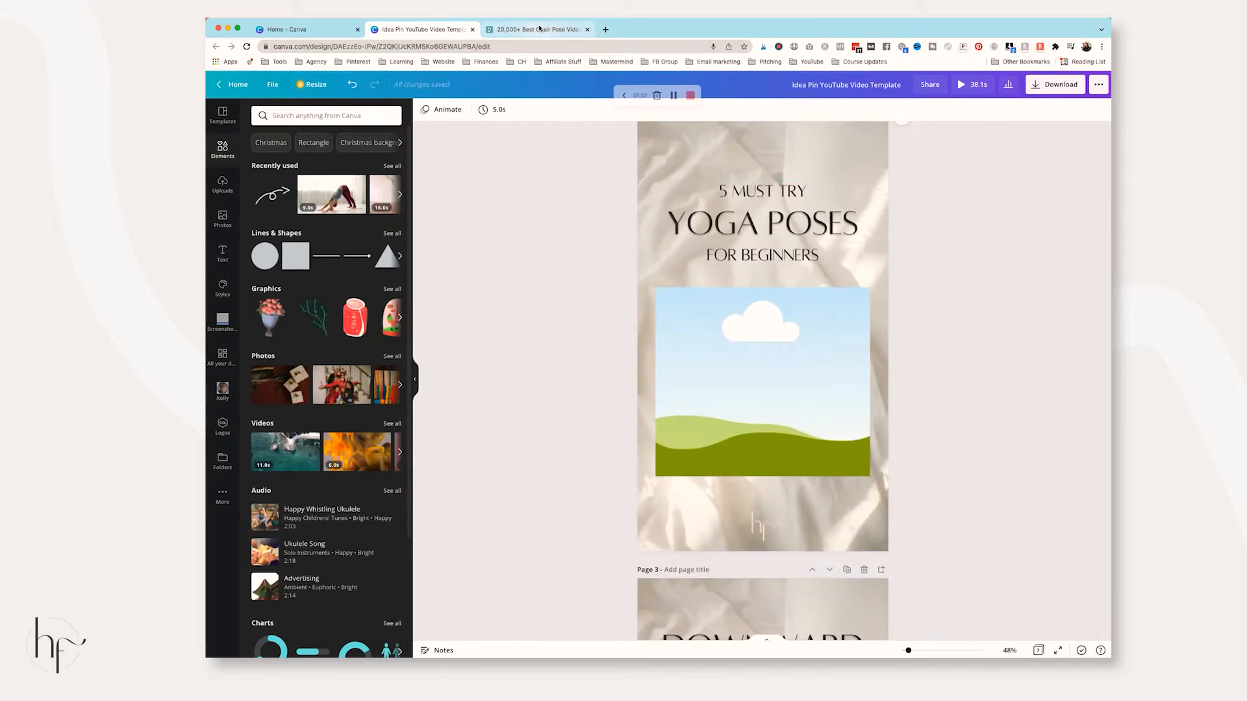
Place the uploaded yoga clip into the title page's frame
{"action": "left_click", "coordinate": [222, 183]}
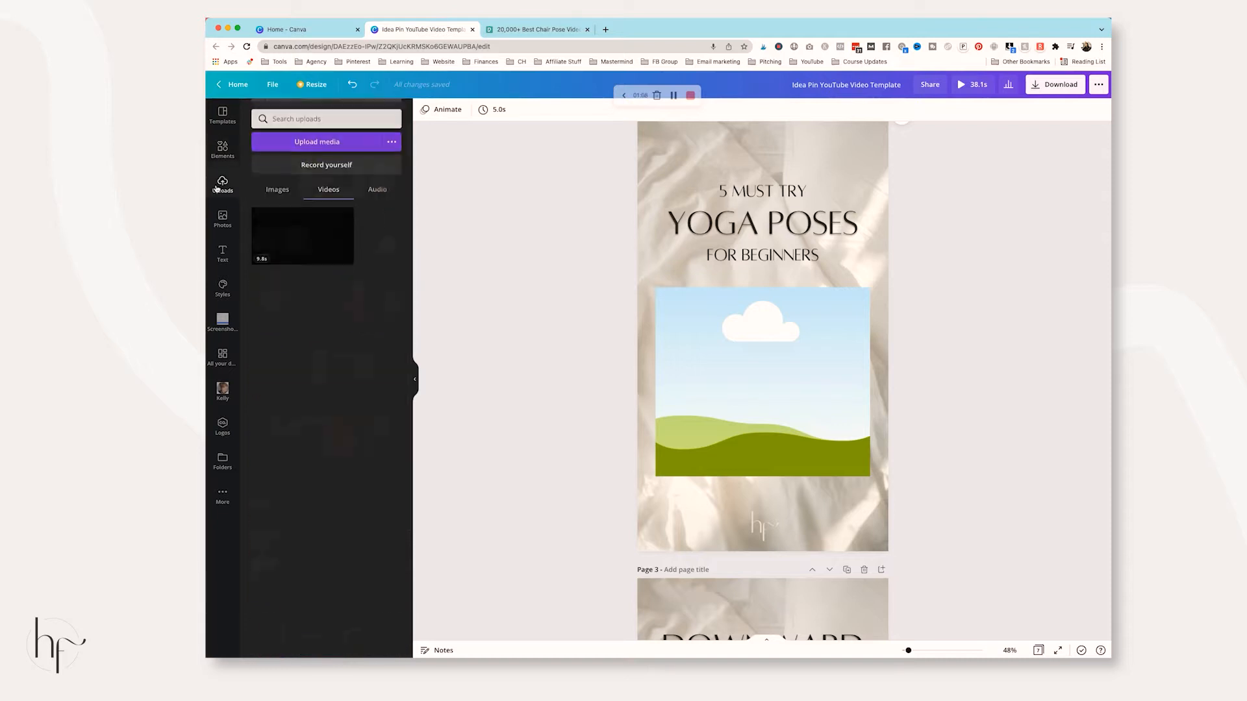
{"action": "left_click", "coordinate": [316, 243]}
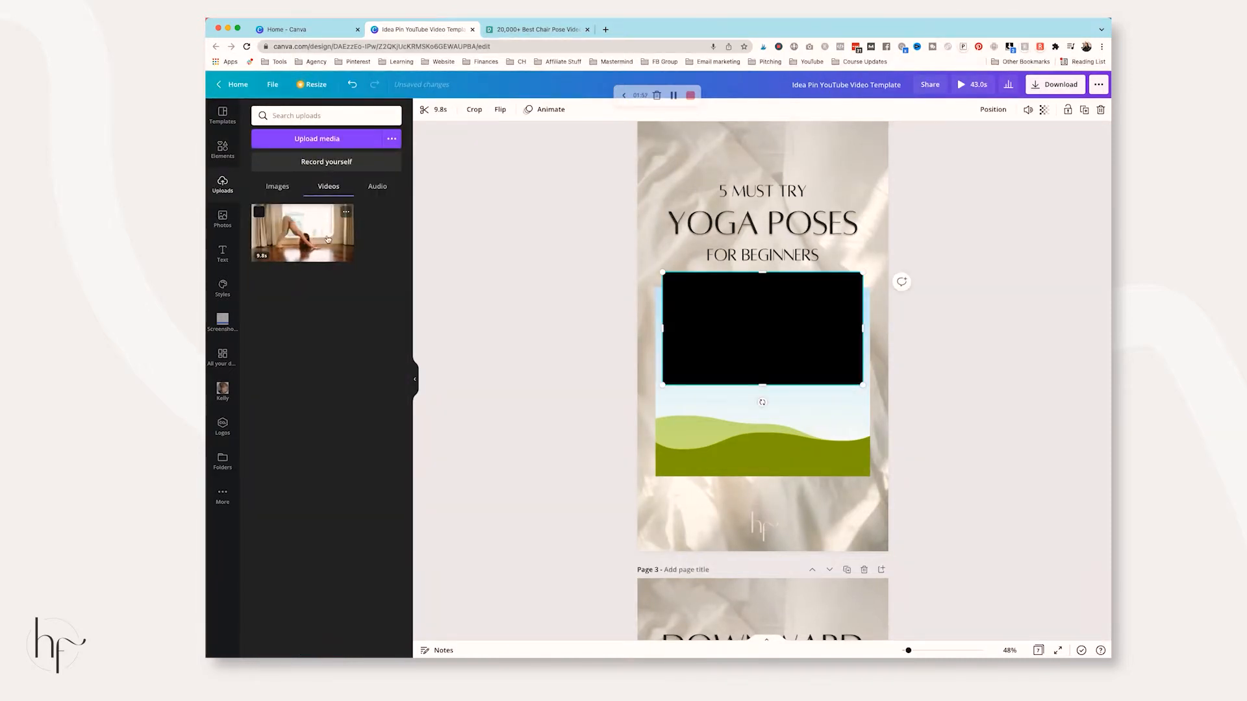
{"action": "left_click_drag", "start_coordinate": [762, 321], "coordinate": [811, 342]}
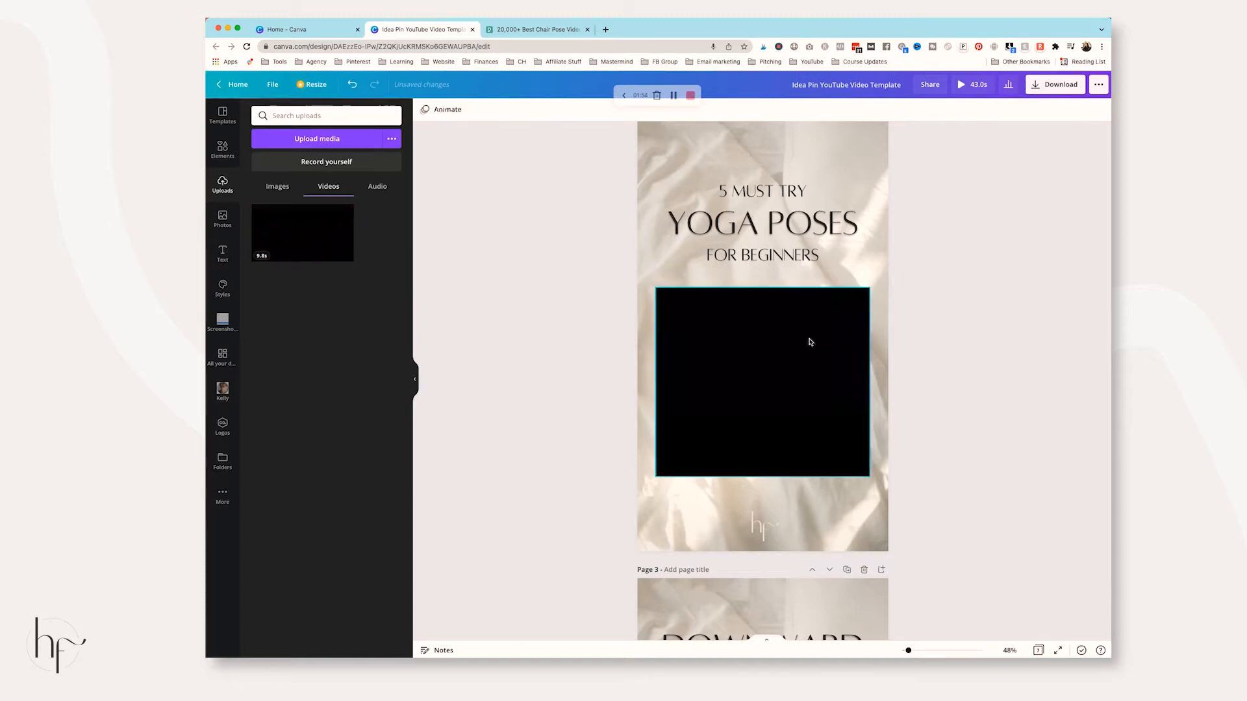
Trim the clip to about 6.8 seconds, cutting 1.3s from the start and ending near 8.2s
{"action": "left_click", "coordinate": [461, 114]}
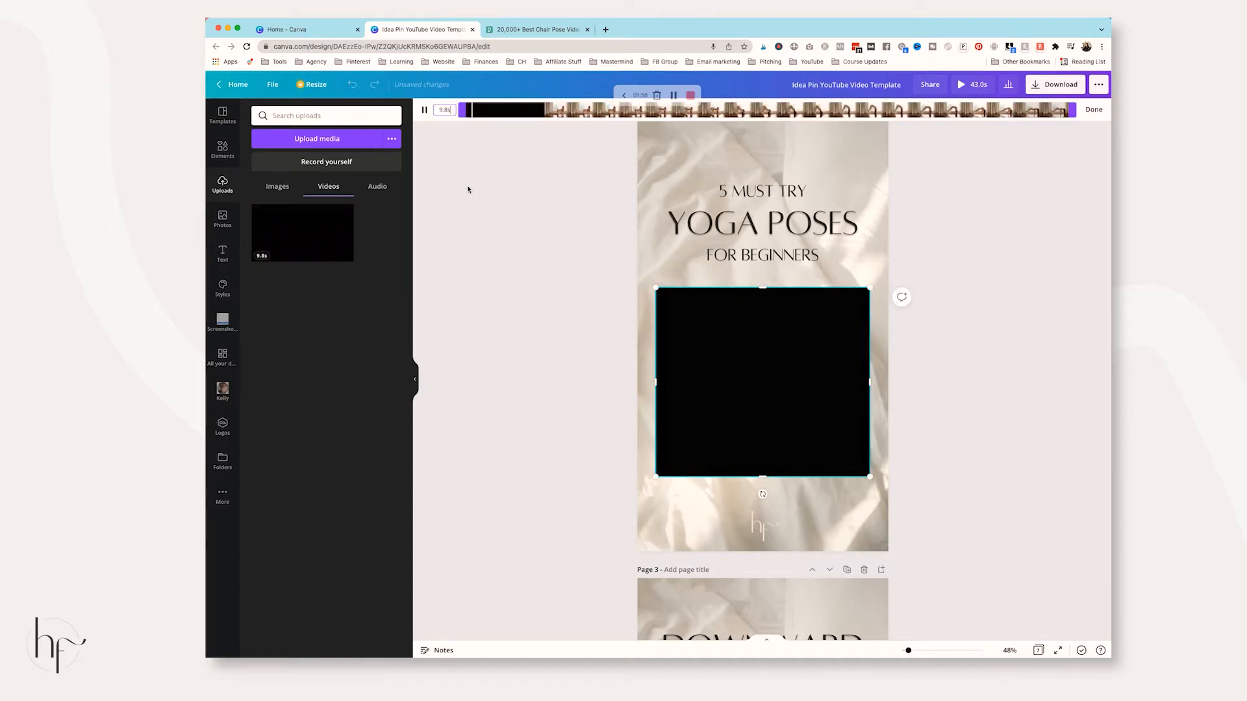
{"action": "left_click_drag", "start_coordinate": [468, 110], "coordinate": [544, 113]}
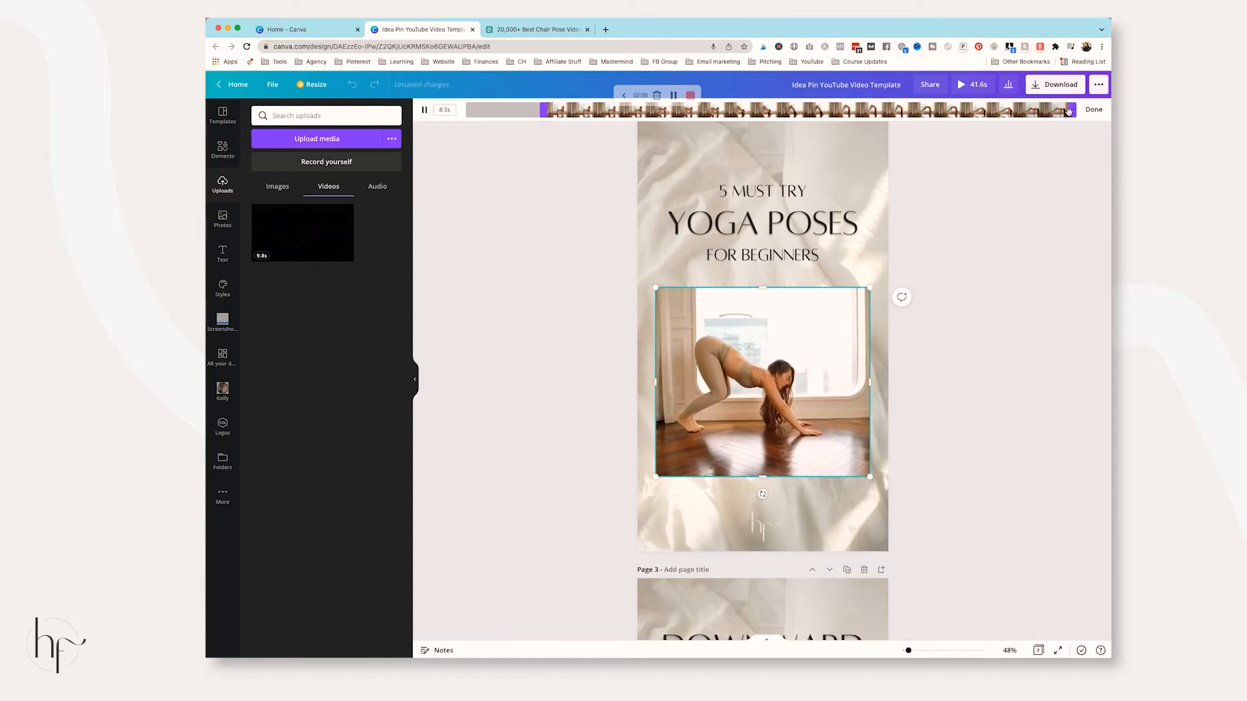
{"action": "left_click_drag", "start_coordinate": [1073, 109], "coordinate": [811, 116]}
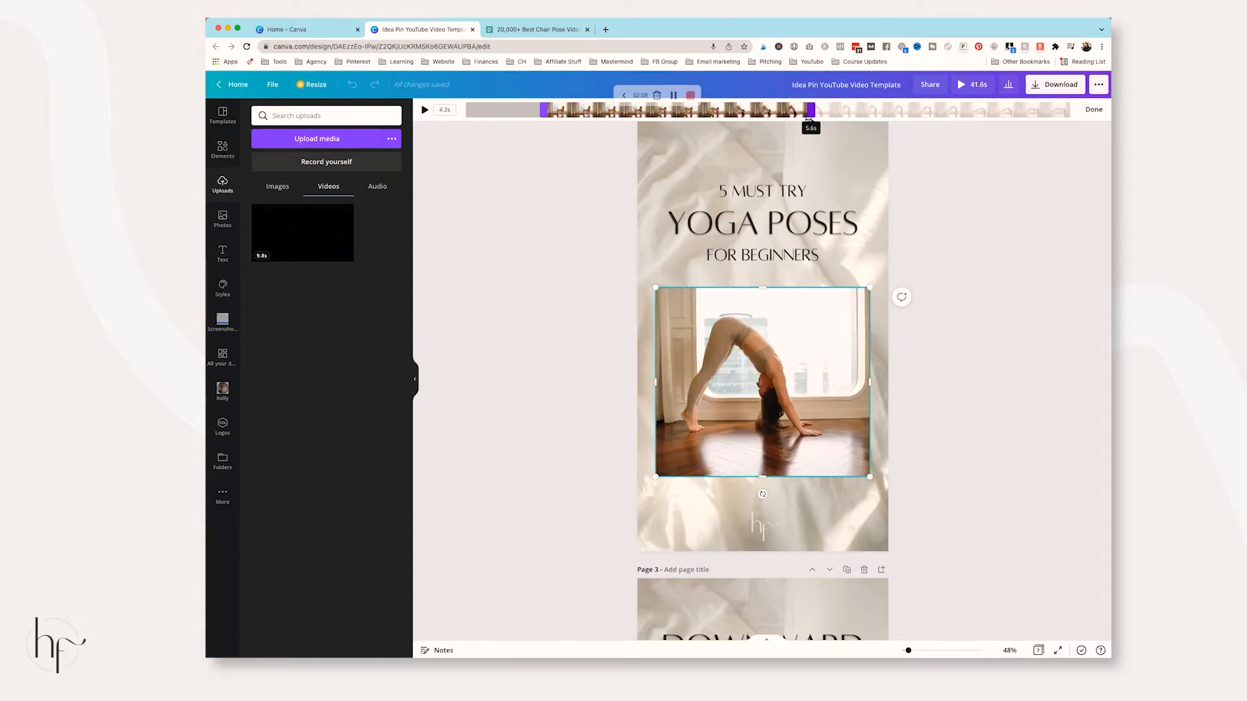
{"action": "left_click", "coordinate": [1027, 274]}
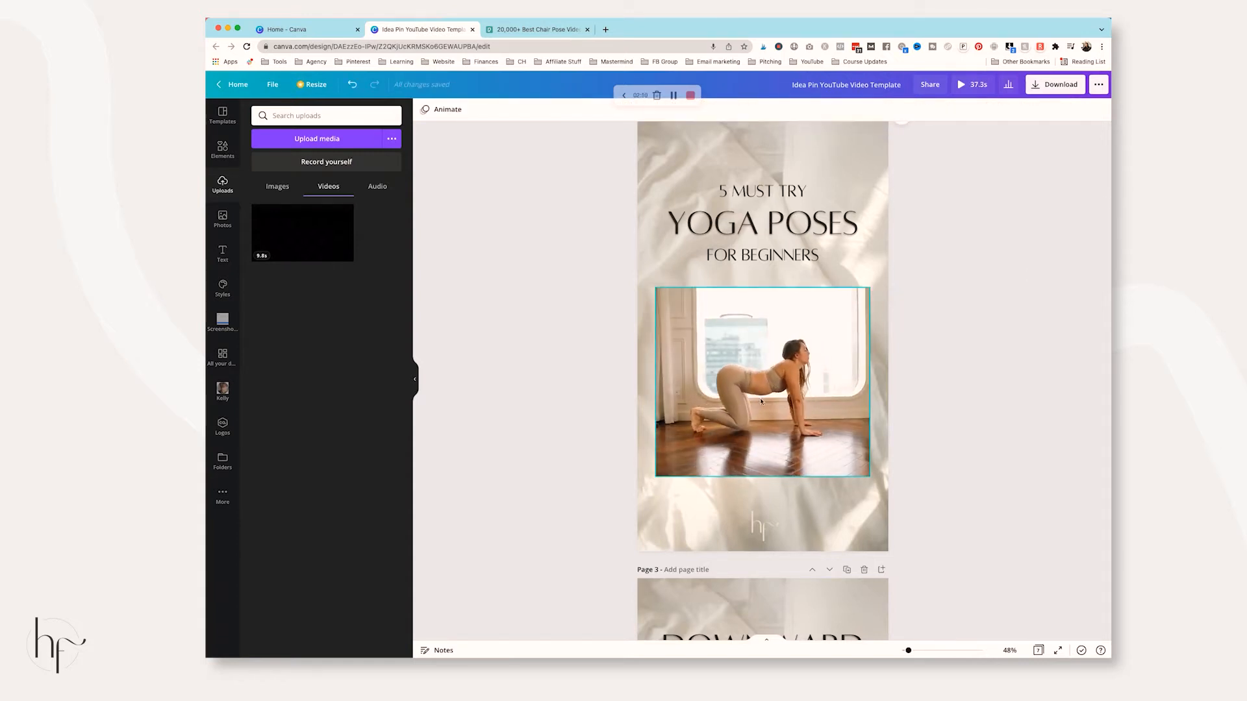
{"action": "scroll", "coordinate": [795, 330], "scroll_direction": "down", "scroll_amount": 10}
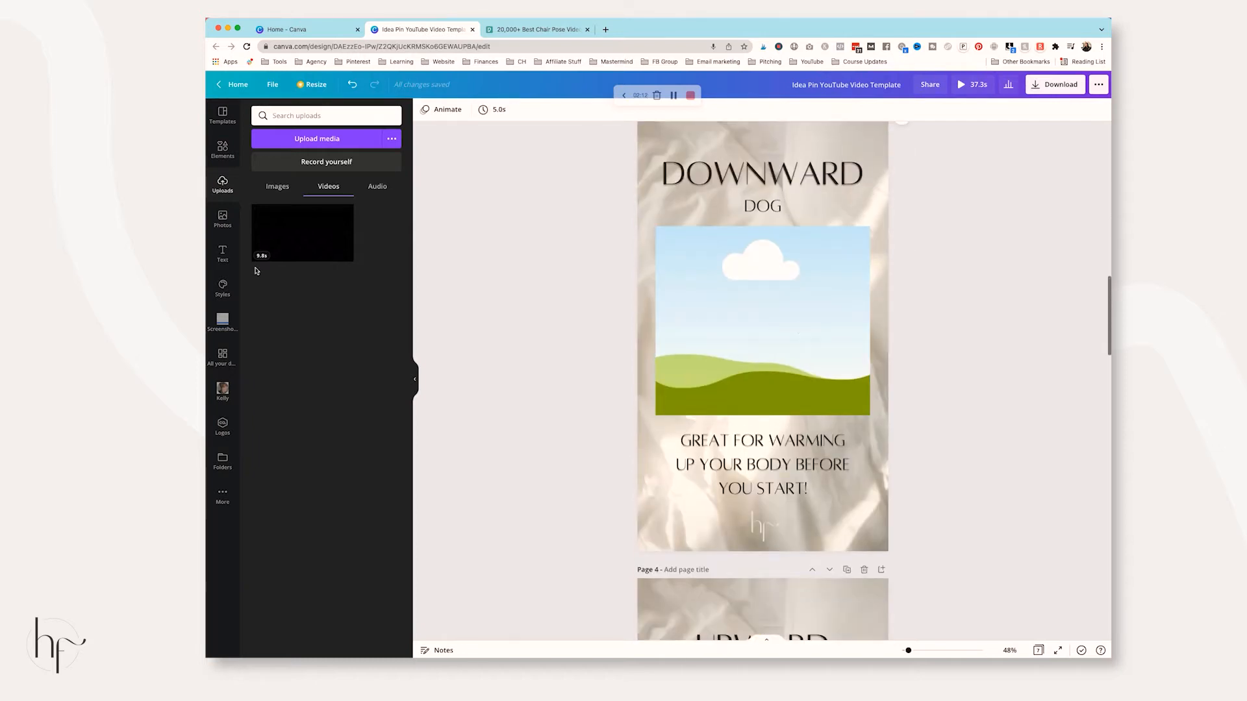
Search the Elements video library for 'Downward dog' clips
{"action": "left_click", "coordinate": [222, 149]}
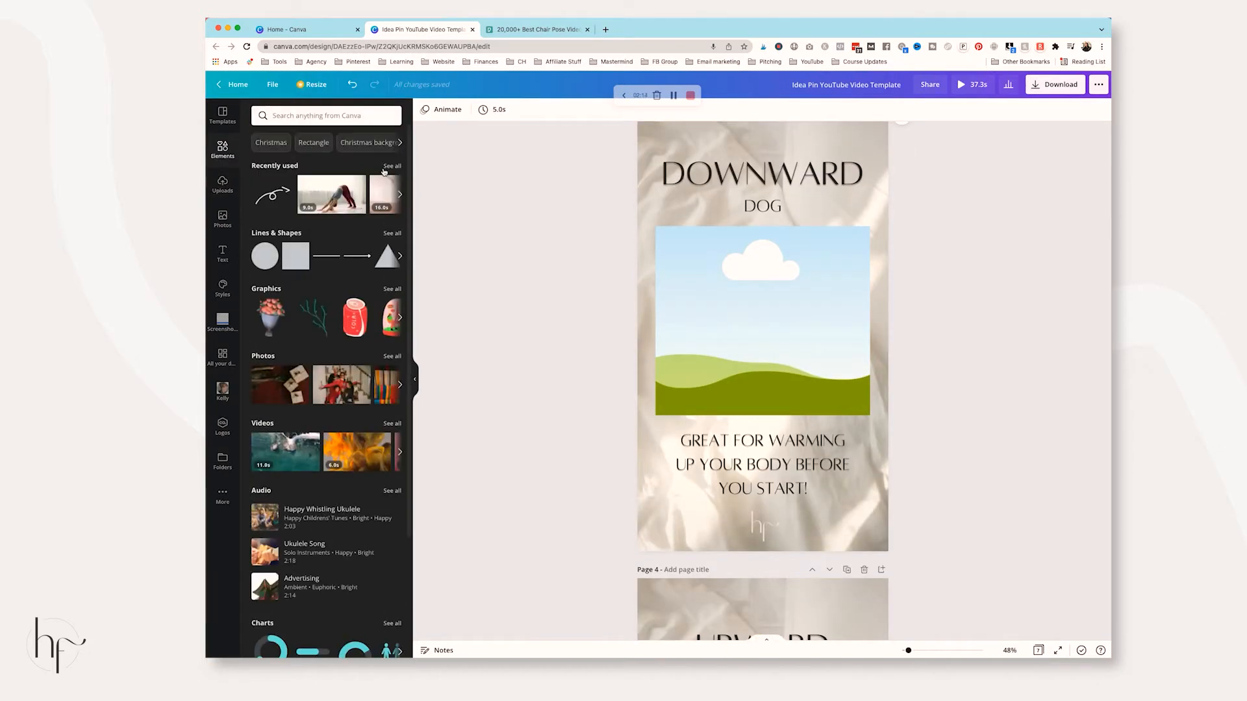
{"action": "left_click", "coordinate": [337, 118]}
{"action": "left_click", "coordinate": [484, 148]}
{"action": "left_click", "coordinate": [392, 423]}
{"action": "left_click", "coordinate": [343, 115]}
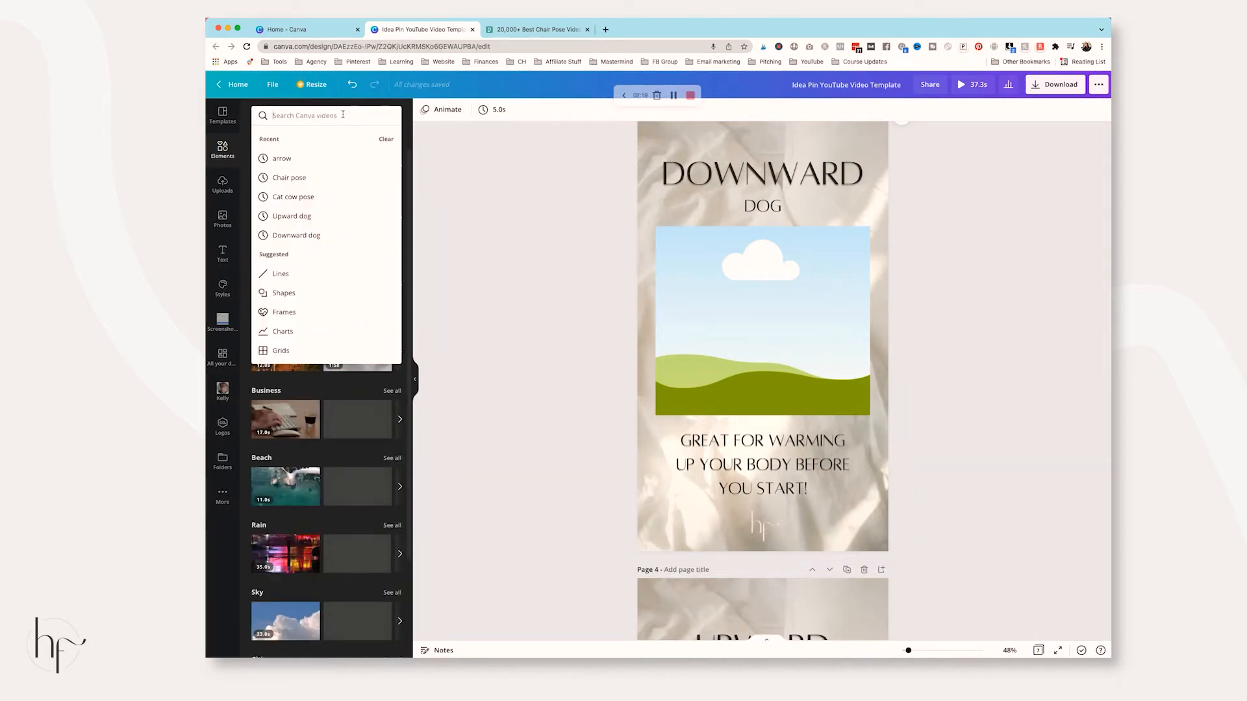
{"action": "type", "text": "down"}
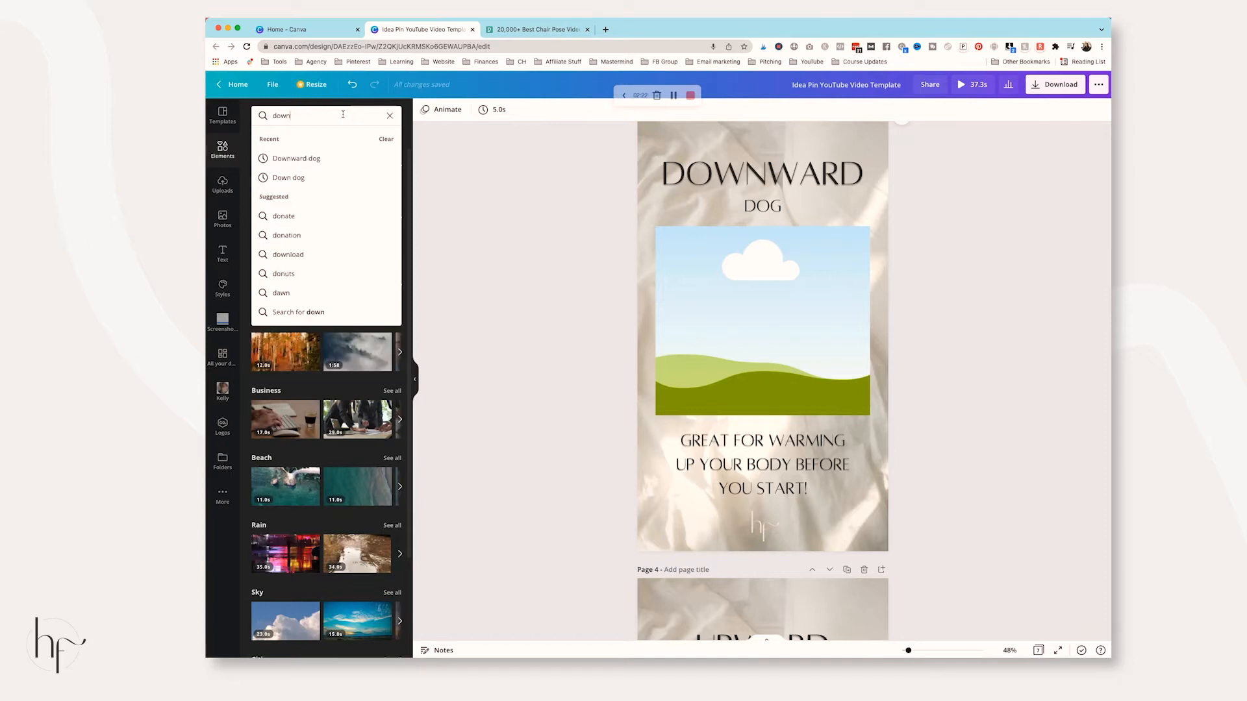
{"action": "type", "text": "ward"}
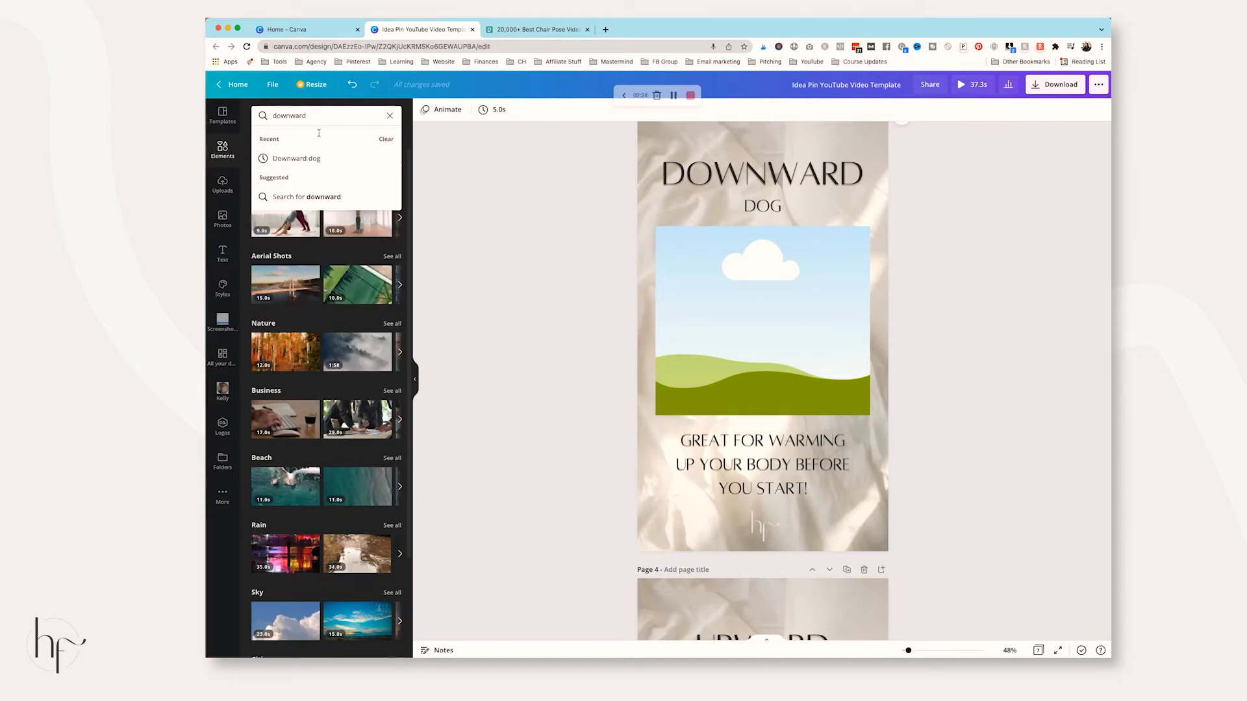
{"action": "left_click", "coordinate": [305, 160]}
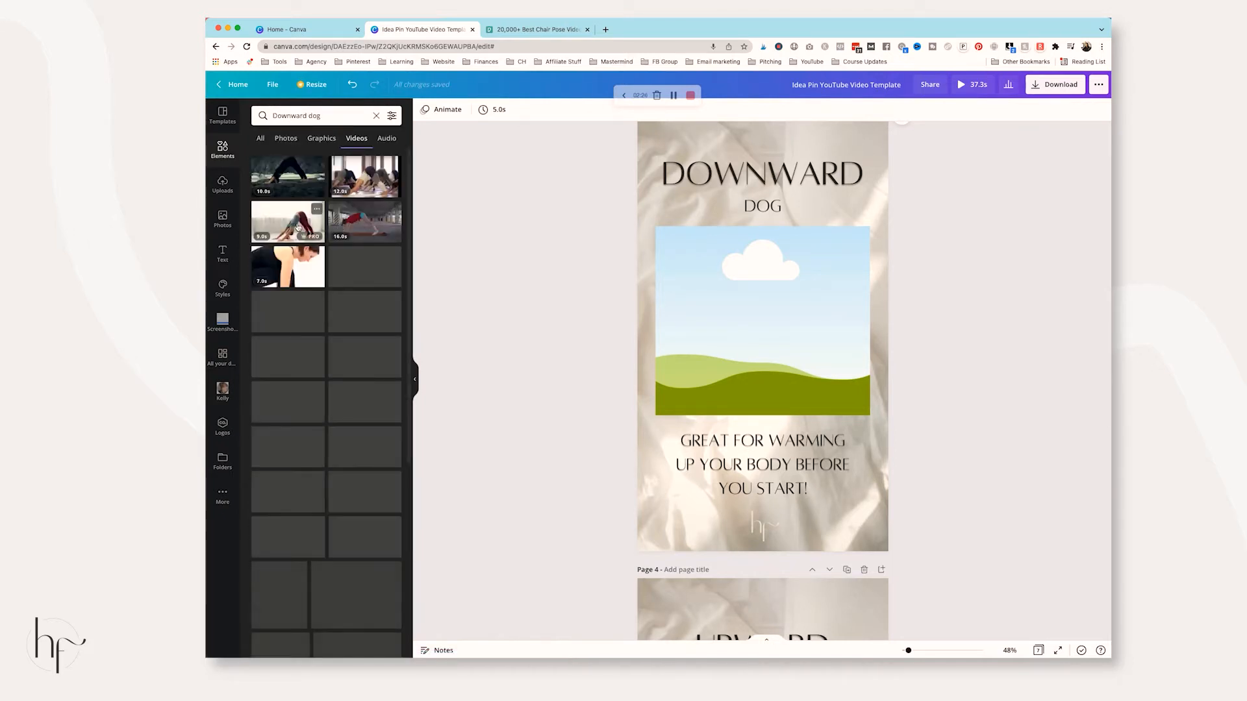
Drop a downward dog clip into the page's frame and shift it left within the frame
{"action": "left_click_drag", "start_coordinate": [298, 226], "coordinate": [794, 308]}
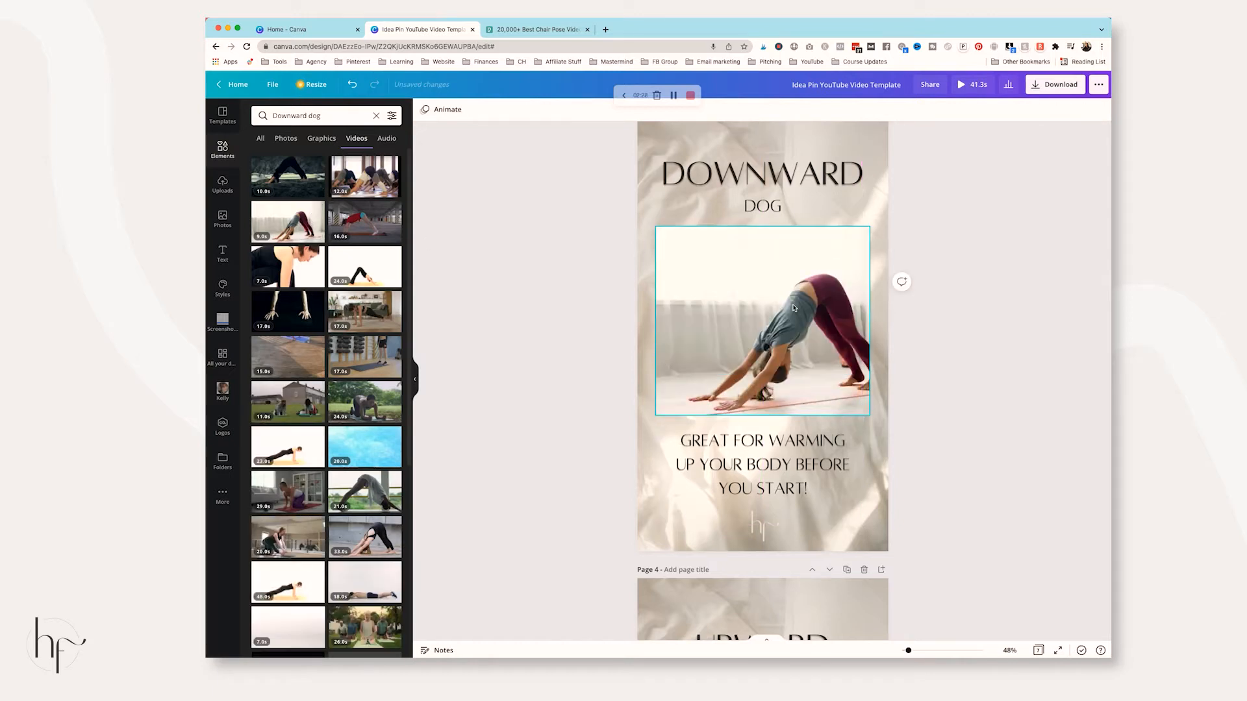
{"action": "scroll", "coordinate": [794, 308], "scroll_direction": "down", "scroll_amount": 5}
{"action": "scroll", "coordinate": [794, 307], "scroll_direction": "up", "scroll_amount": 6}
{"action": "double_click", "coordinate": [796, 307]}
{"action": "left_click_drag", "start_coordinate": [796, 307], "coordinate": [762, 310]}
{"action": "left_click", "coordinate": [1002, 344]}
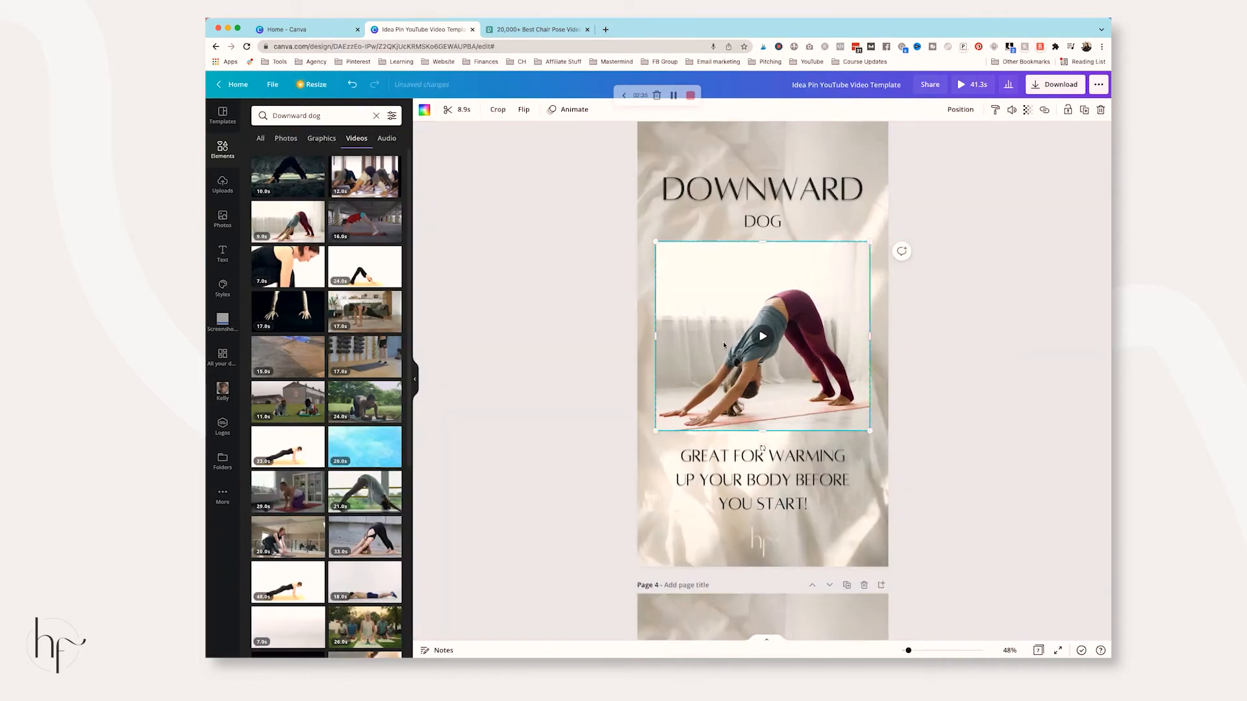
{"action": "scroll", "coordinate": [807, 308], "scroll_direction": "down", "scroll_amount": 6}
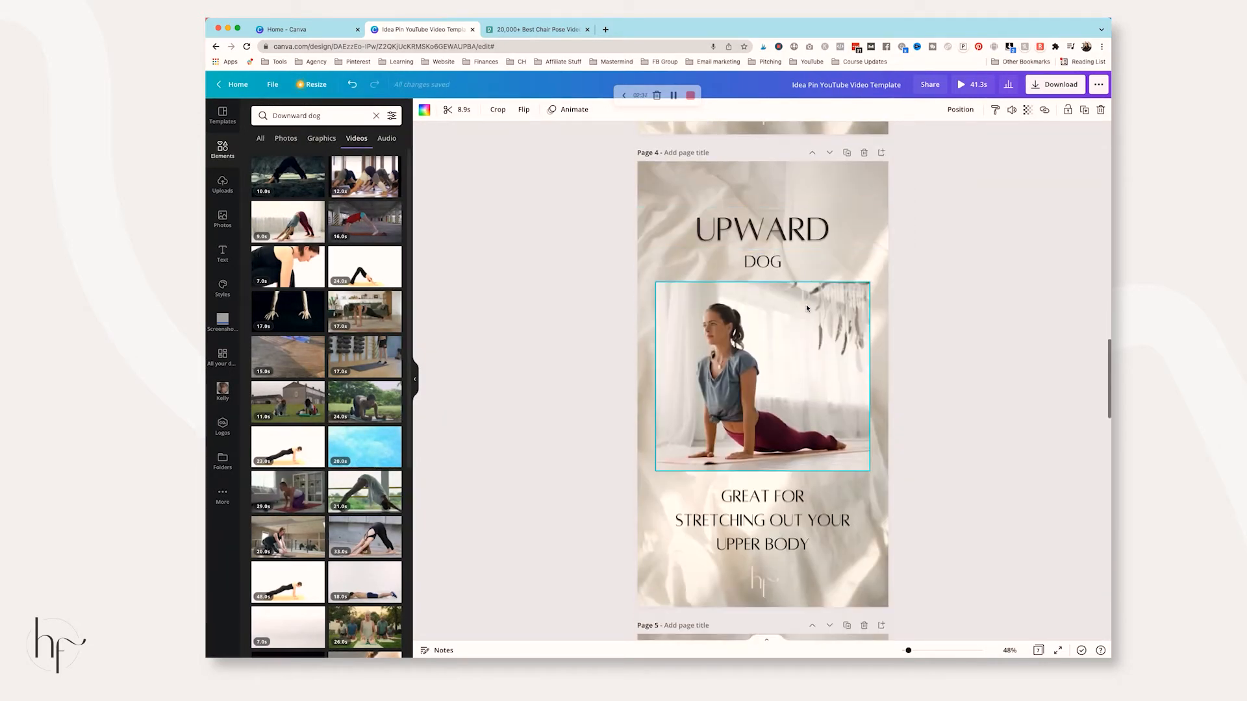
Search videos for 'cat cow pose' and drop the clip onto the Cat & Cow frame
{"action": "scroll", "coordinate": [808, 308], "scroll_direction": "down", "scroll_amount": 6}
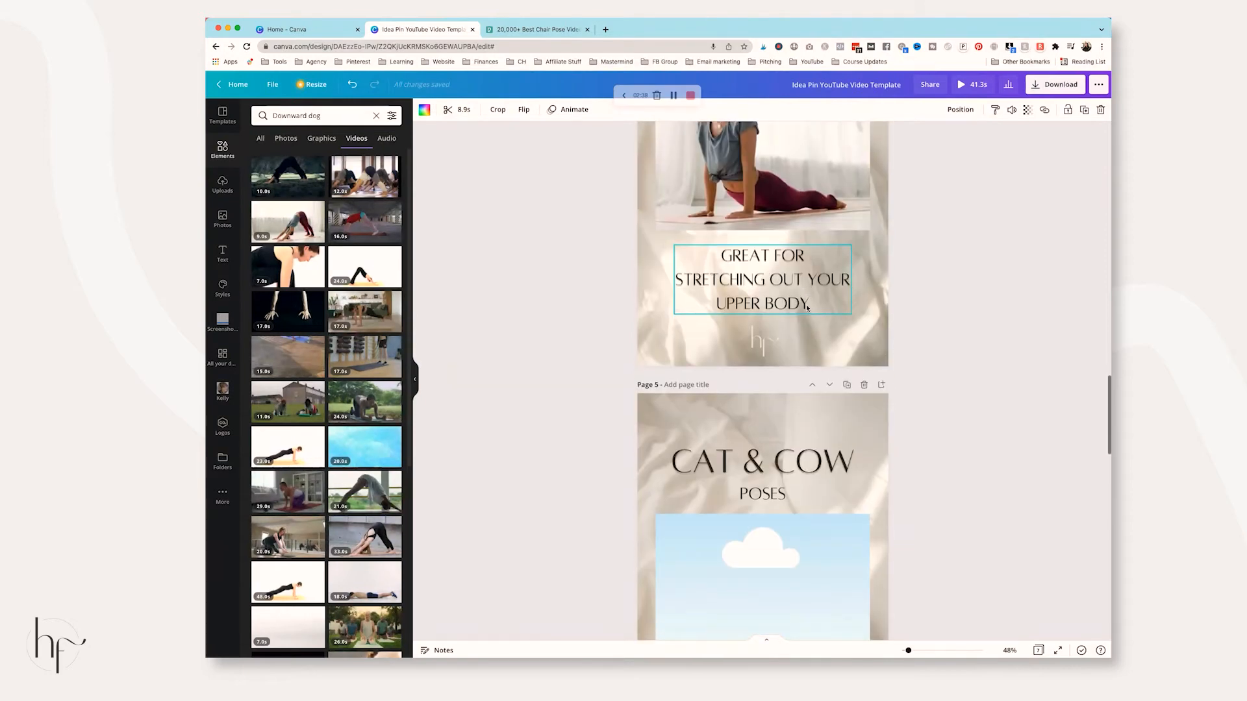
{"action": "scroll", "coordinate": [807, 308], "scroll_direction": "up", "scroll_amount": 2}
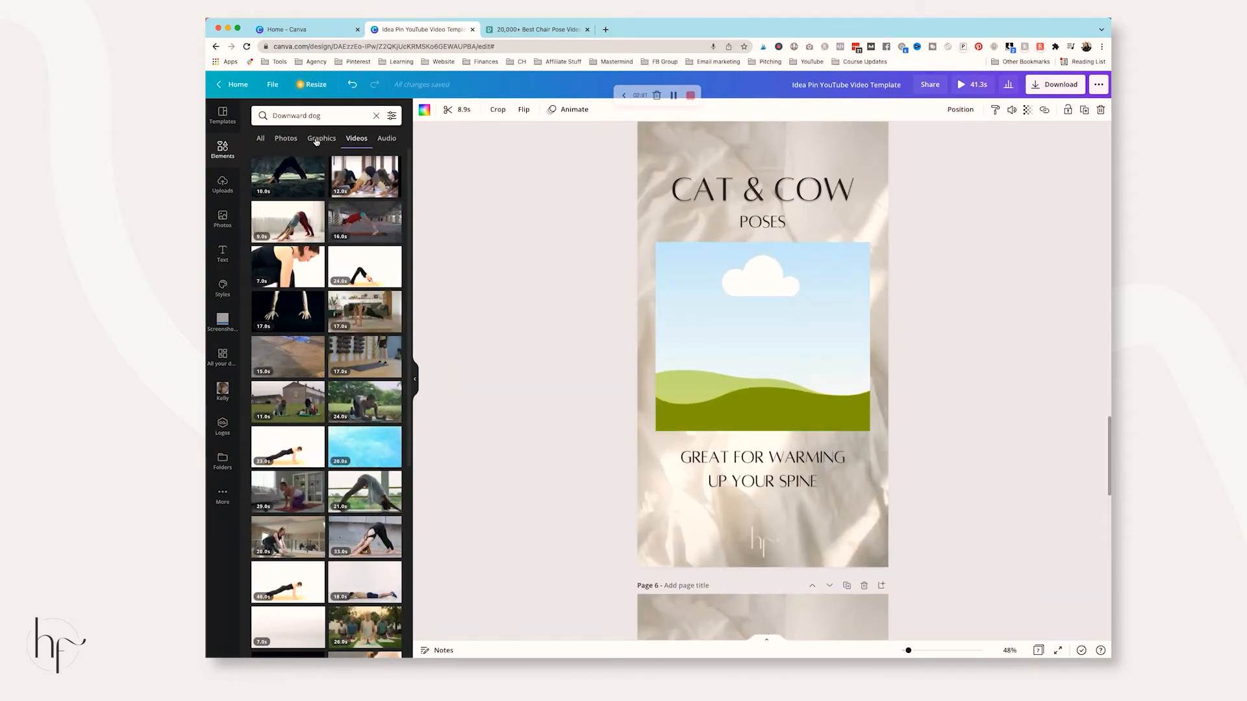
{"action": "triple_click", "coordinate": [317, 115]}
{"action": "type", "text": "cat cow"}
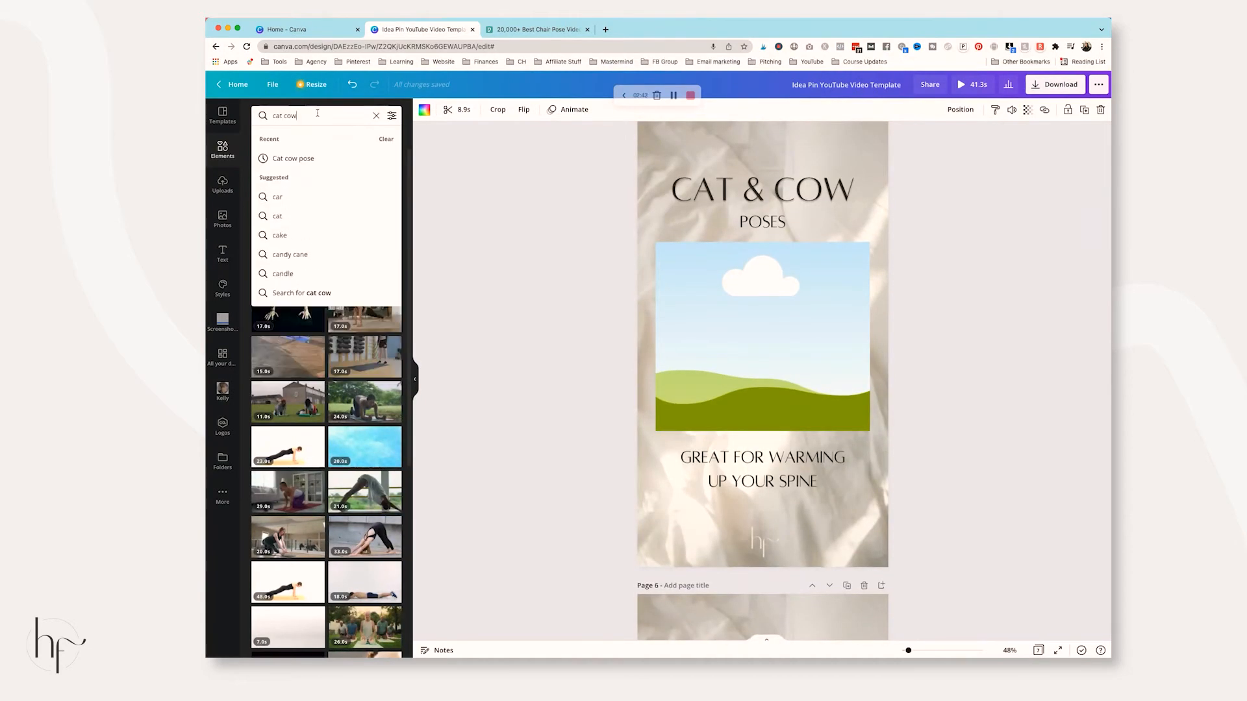
{"action": "type", "text": " pose"}
{"action": "key", "text": "Return"}
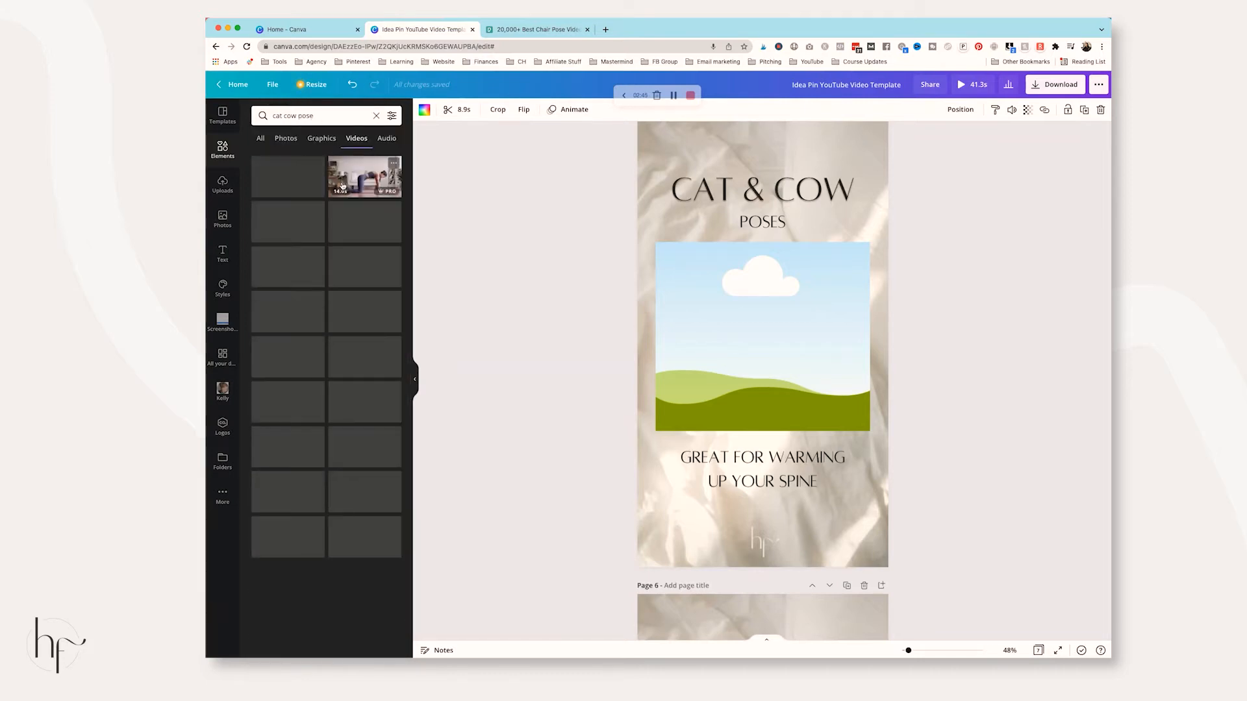
{"action": "left_click_drag", "start_coordinate": [362, 200], "coordinate": [763, 325]}
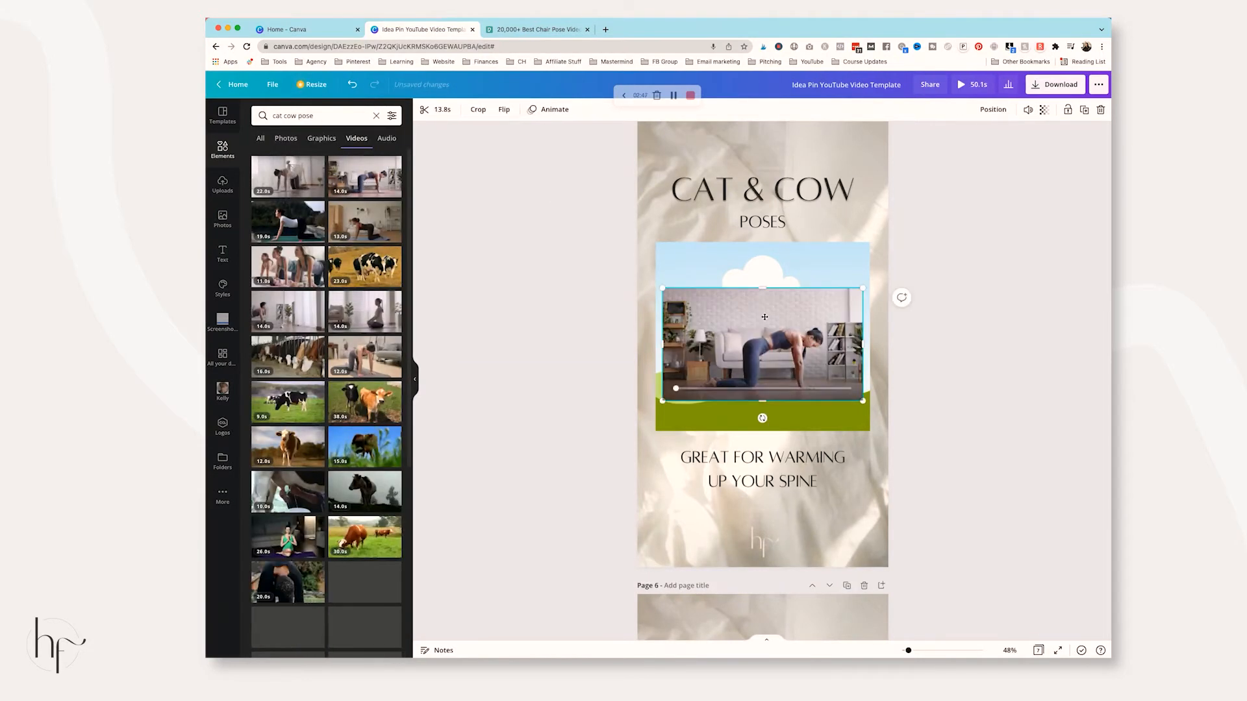
Search videos for 'chair pose', drop a clip into Page 6's frame, then go to Pexels
{"action": "scroll", "coordinate": [566, 297], "scroll_direction": "down", "scroll_amount": 7}
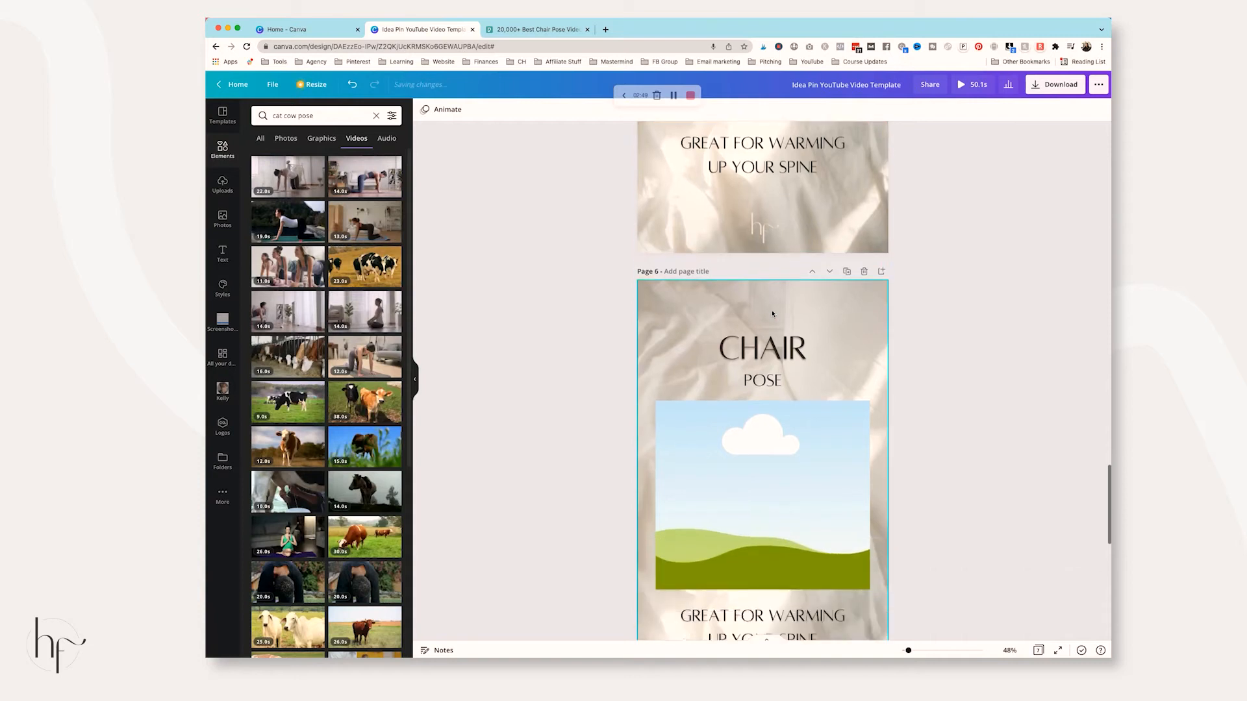
{"action": "left_click", "coordinate": [333, 115]}
{"action": "triple_click", "coordinate": [333, 115]}
{"action": "type", "text": "chair pose"}
{"action": "key", "text": "Return"}
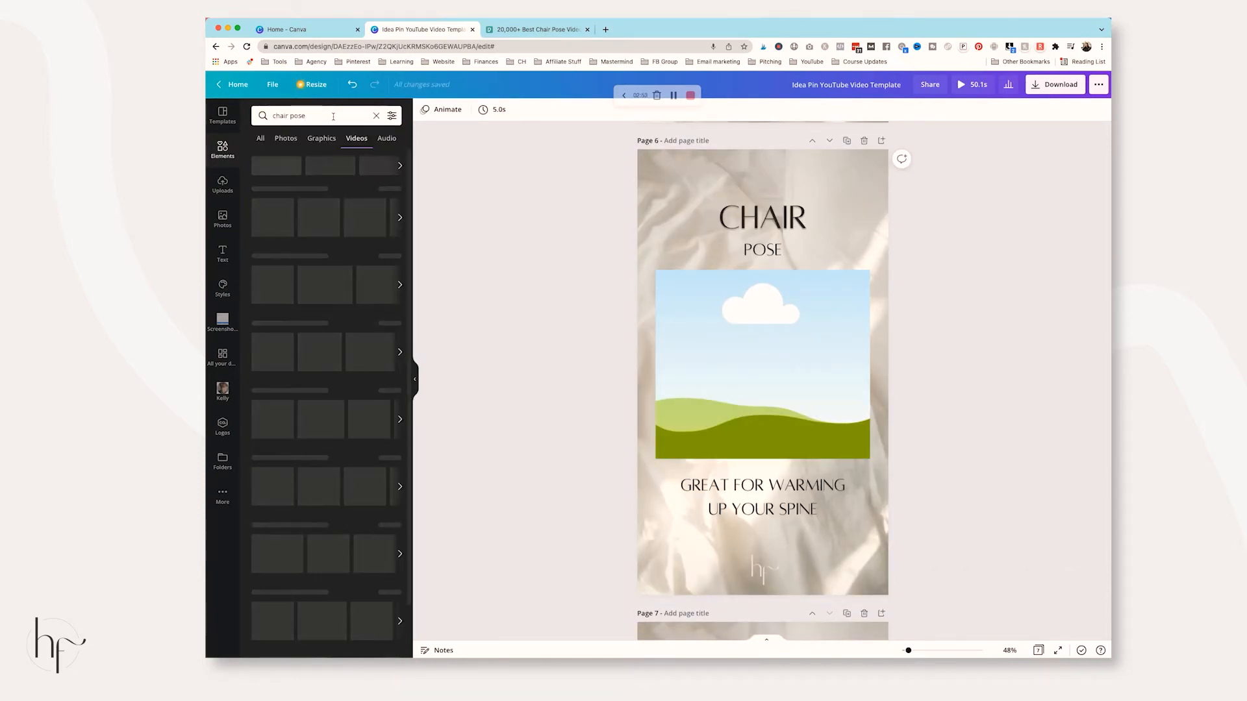
{"action": "left_click_drag", "start_coordinate": [366, 176], "coordinate": [757, 343]}
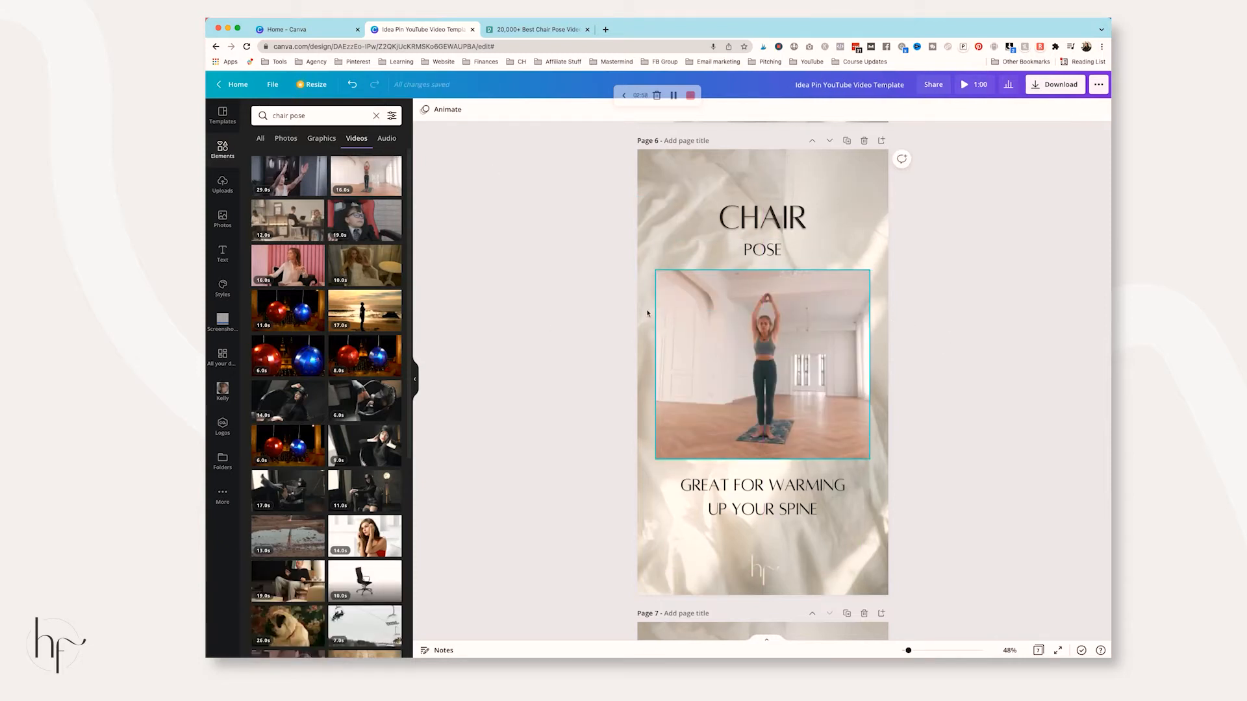
{"action": "mouse_move", "coordinate": [383, 305]}
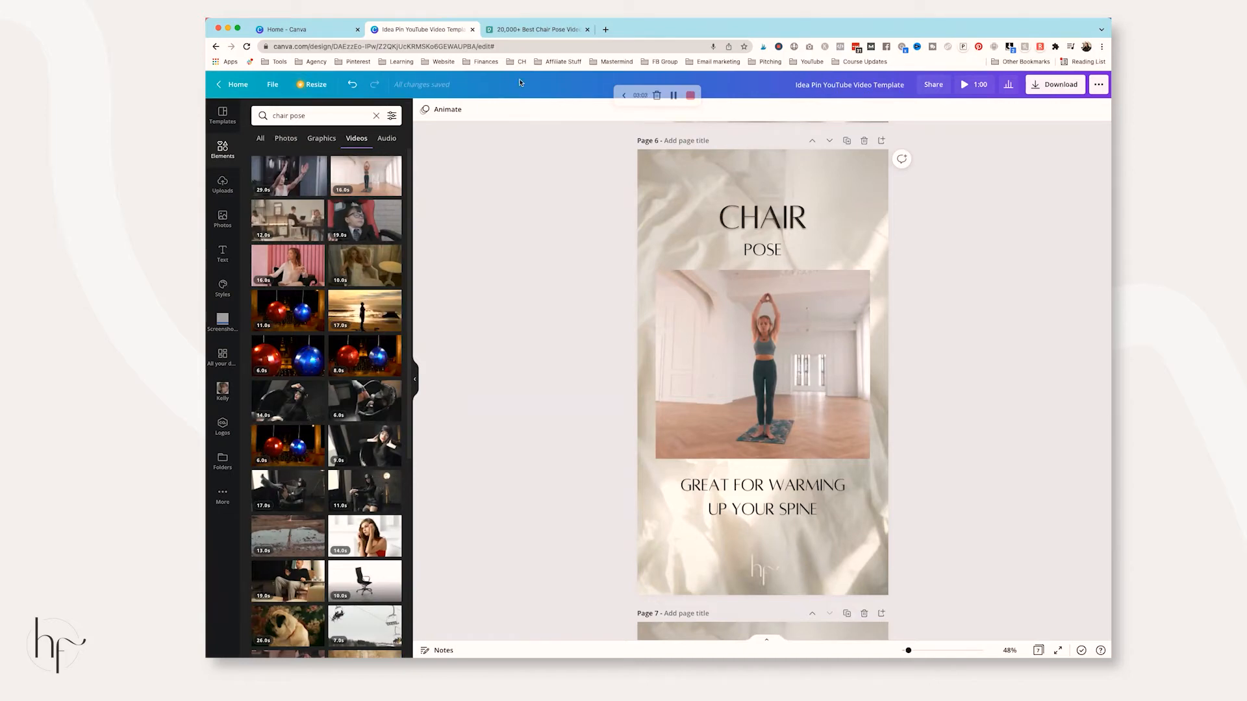
{"action": "left_click", "coordinate": [534, 29]}
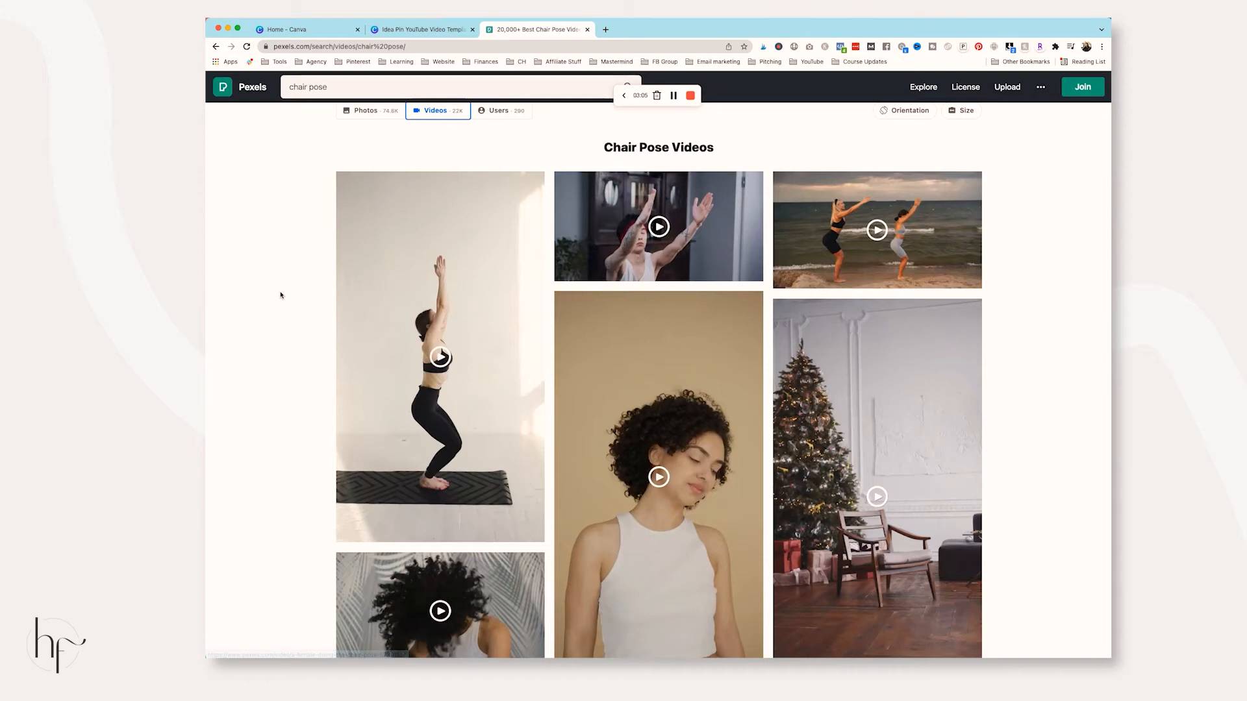
Search Pexels videos for 'spaghetti and meatballs' and scroll through the results
{"action": "scroll", "coordinate": [281, 295], "scroll_direction": "down", "scroll_amount": 10}
{"action": "scroll", "coordinate": [312, 294], "scroll_direction": "up", "scroll_amount": 12}
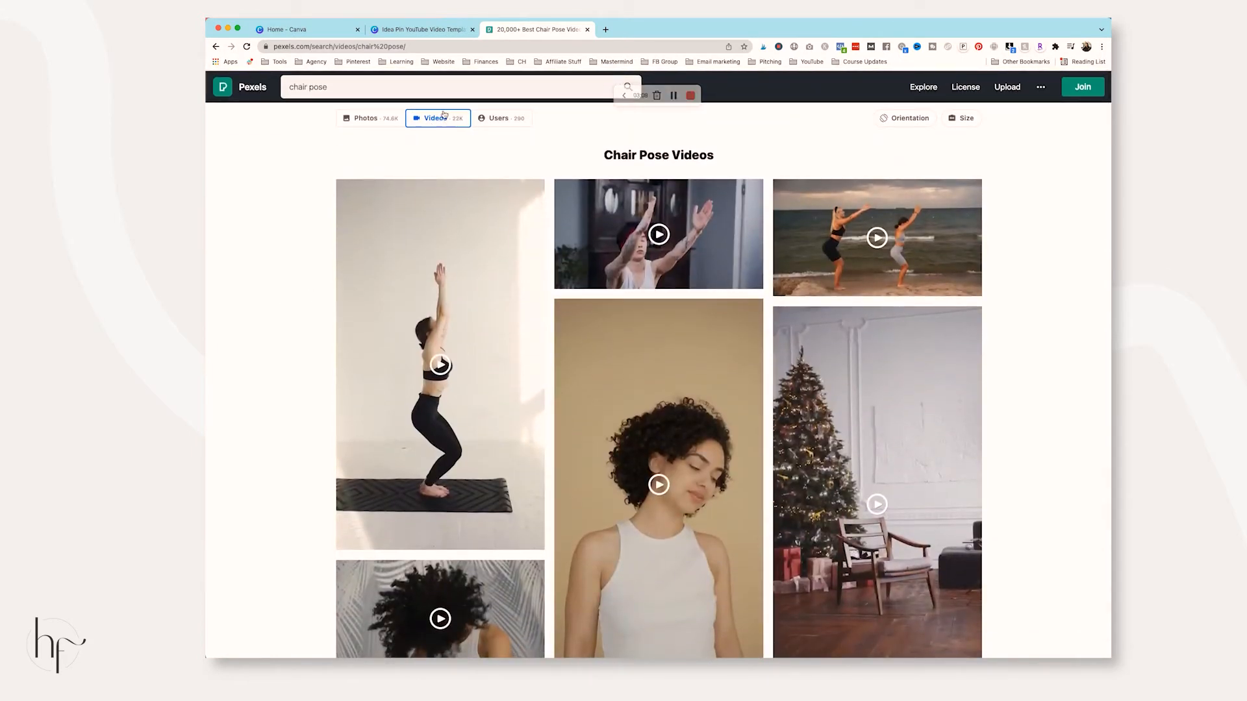
{"action": "left_click", "coordinate": [369, 89]}
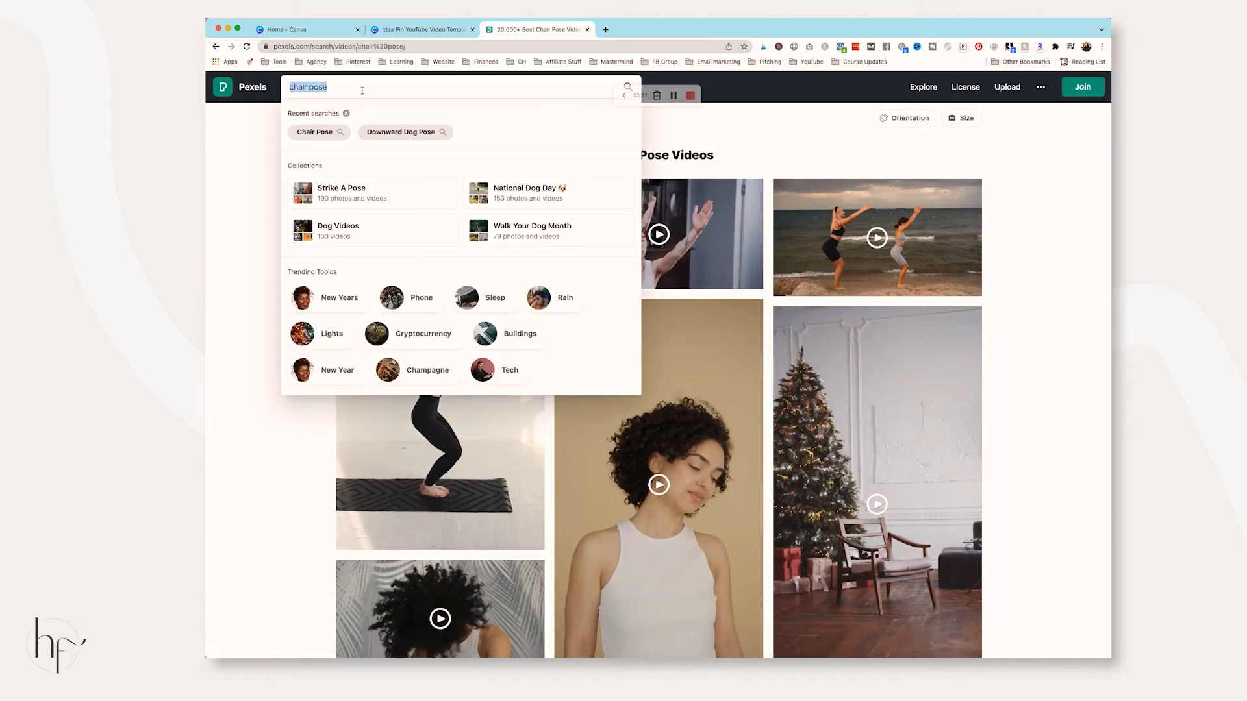
{"action": "left_click", "coordinate": [259, 146]}
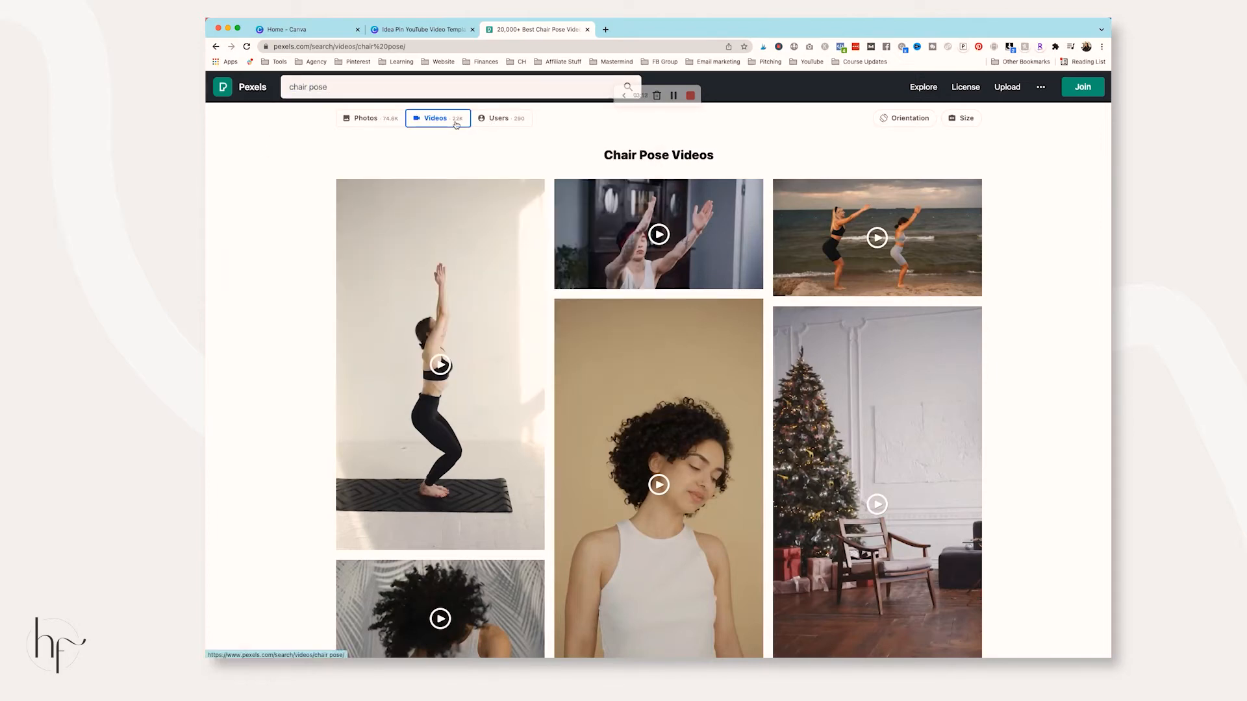
{"action": "left_click", "coordinate": [377, 88]}
{"action": "triple_click", "coordinate": [376, 88]}
{"action": "type", "text": "spag"}
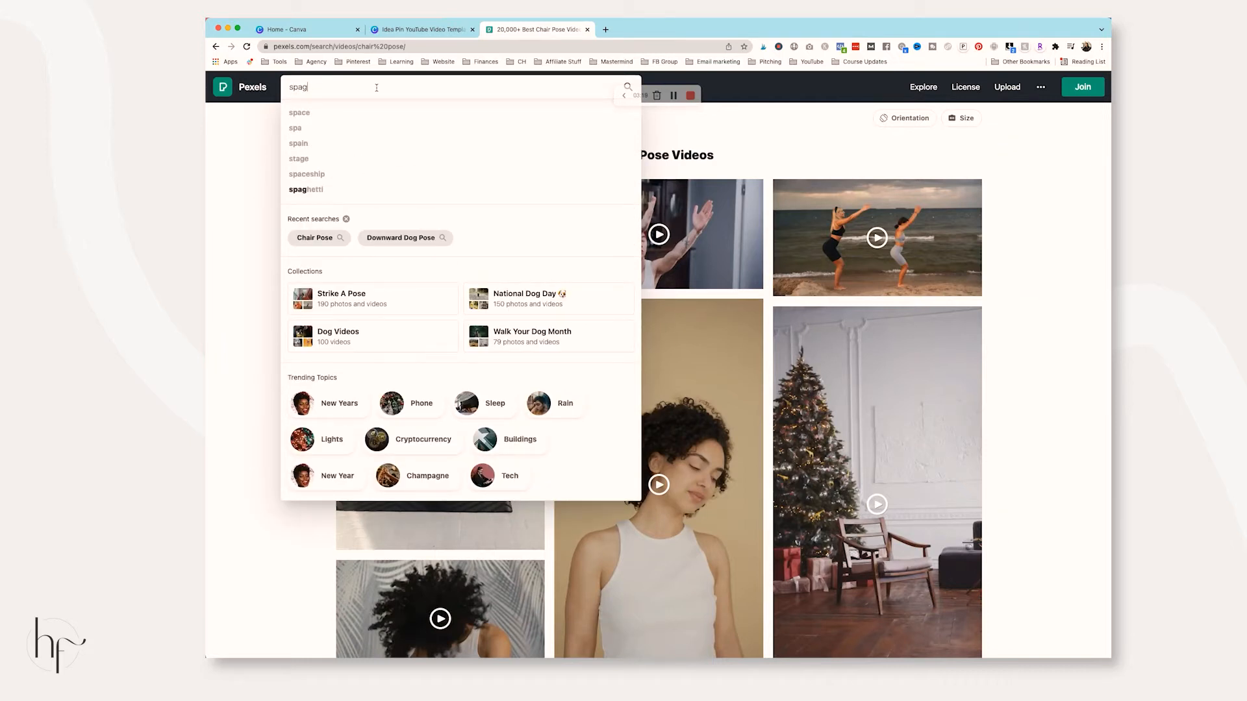
{"action": "type", "text": "hetti"}
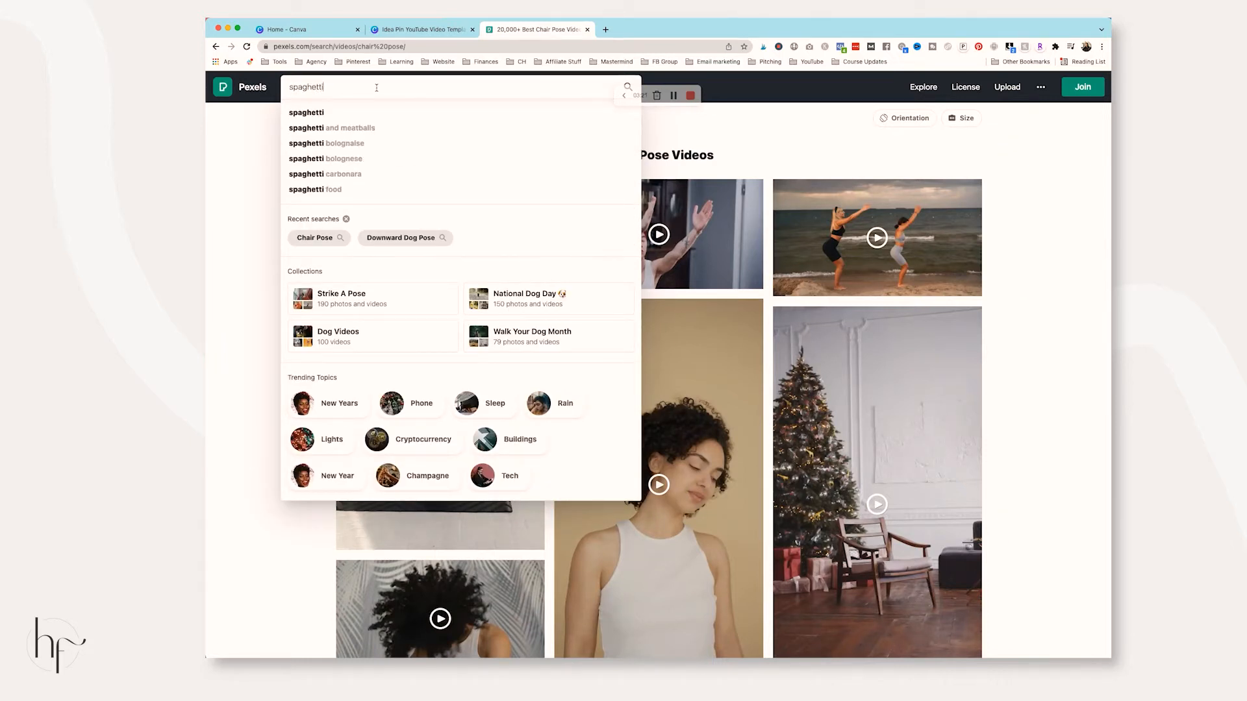
{"action": "left_click", "coordinate": [384, 133]}
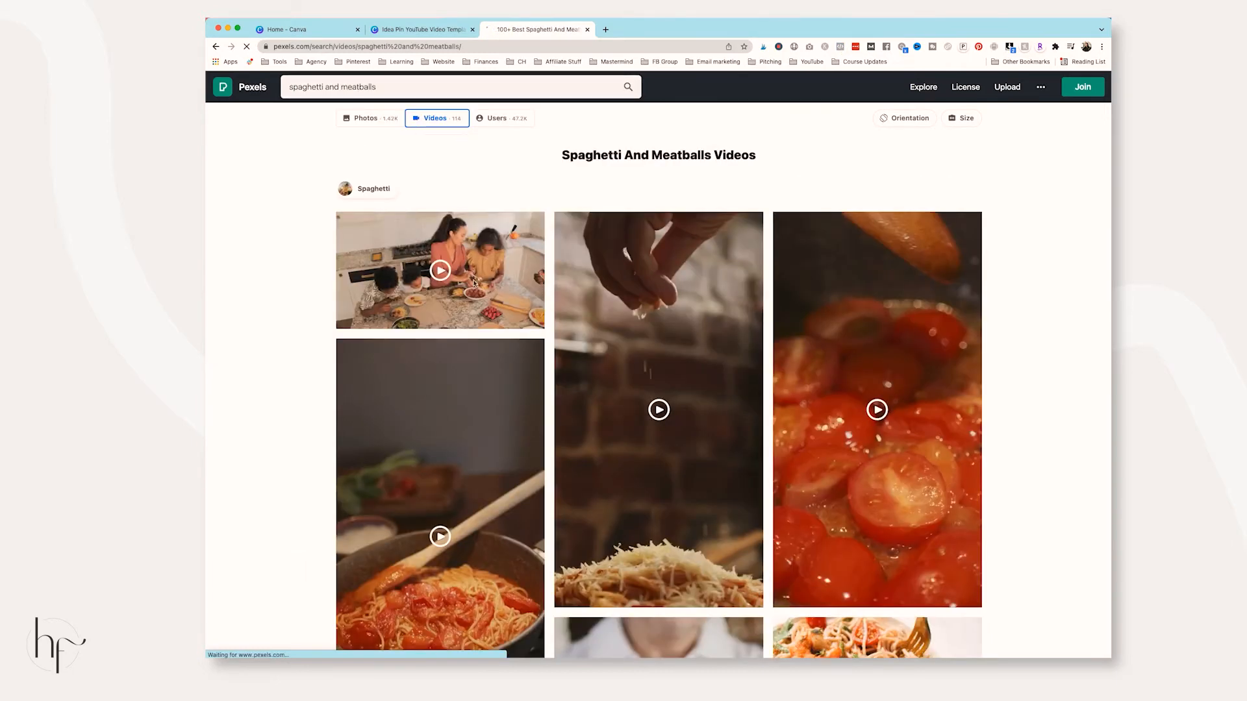
{"action": "scroll", "coordinate": [494, 351], "scroll_direction": "down", "scroll_amount": 3}
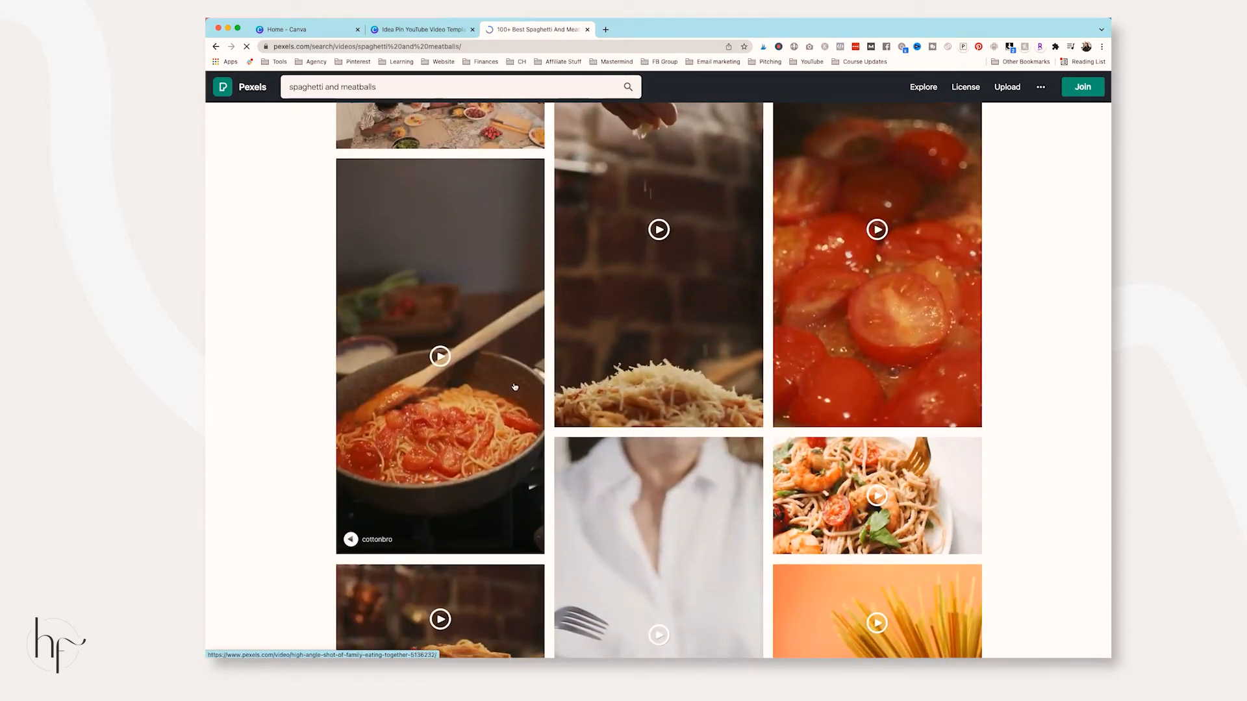
{"action": "scroll", "coordinate": [656, 351], "scroll_direction": "down", "scroll_amount": 6}
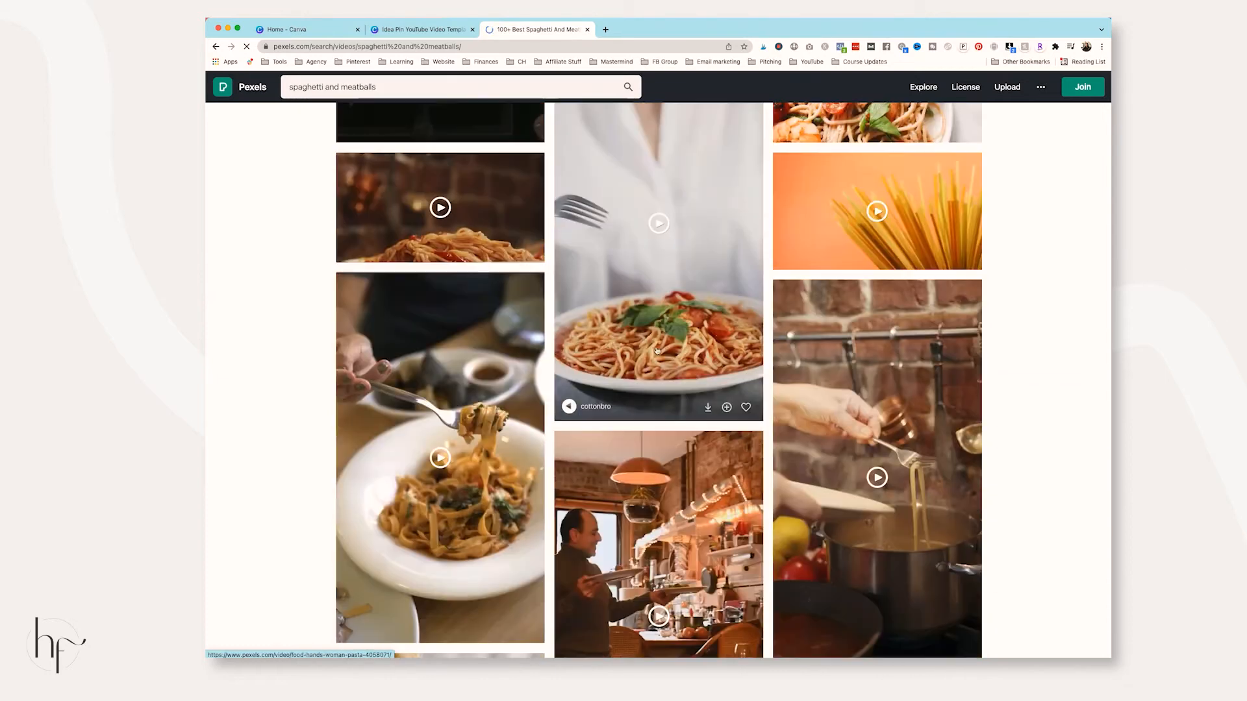
{"action": "scroll", "coordinate": [659, 364], "scroll_direction": "down", "scroll_amount": 7}
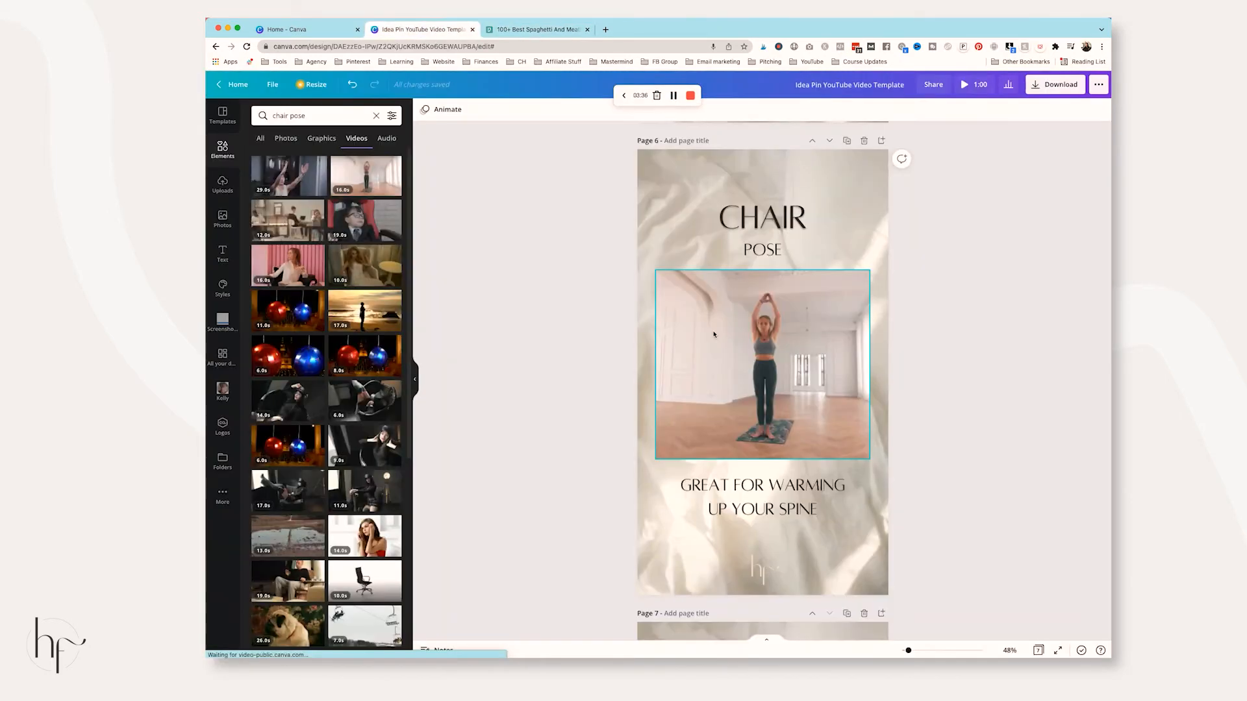
{"action": "scroll", "coordinate": [713, 334], "scroll_direction": "down", "scroll_amount": 4}
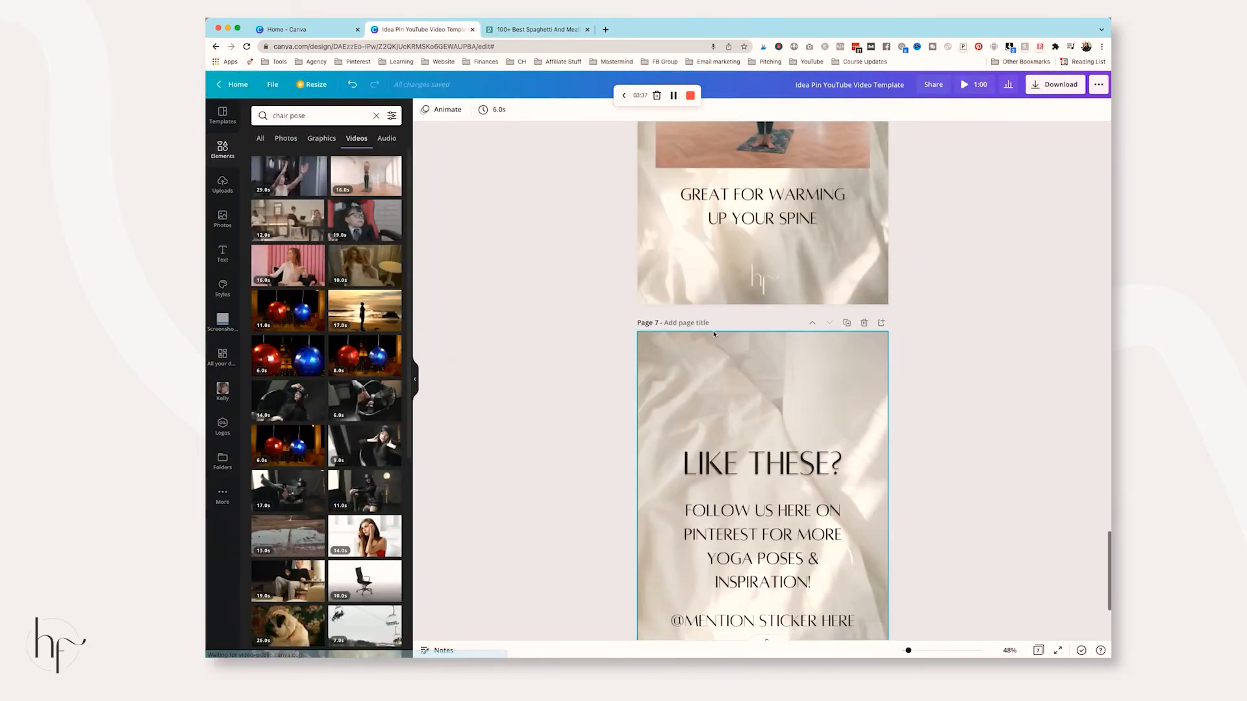
Check Page 7's follow-us text, arrow and mention placeholder, then open the MP4 Video download options
{"action": "scroll", "coordinate": [713, 334], "scroll_direction": "down", "scroll_amount": 3}
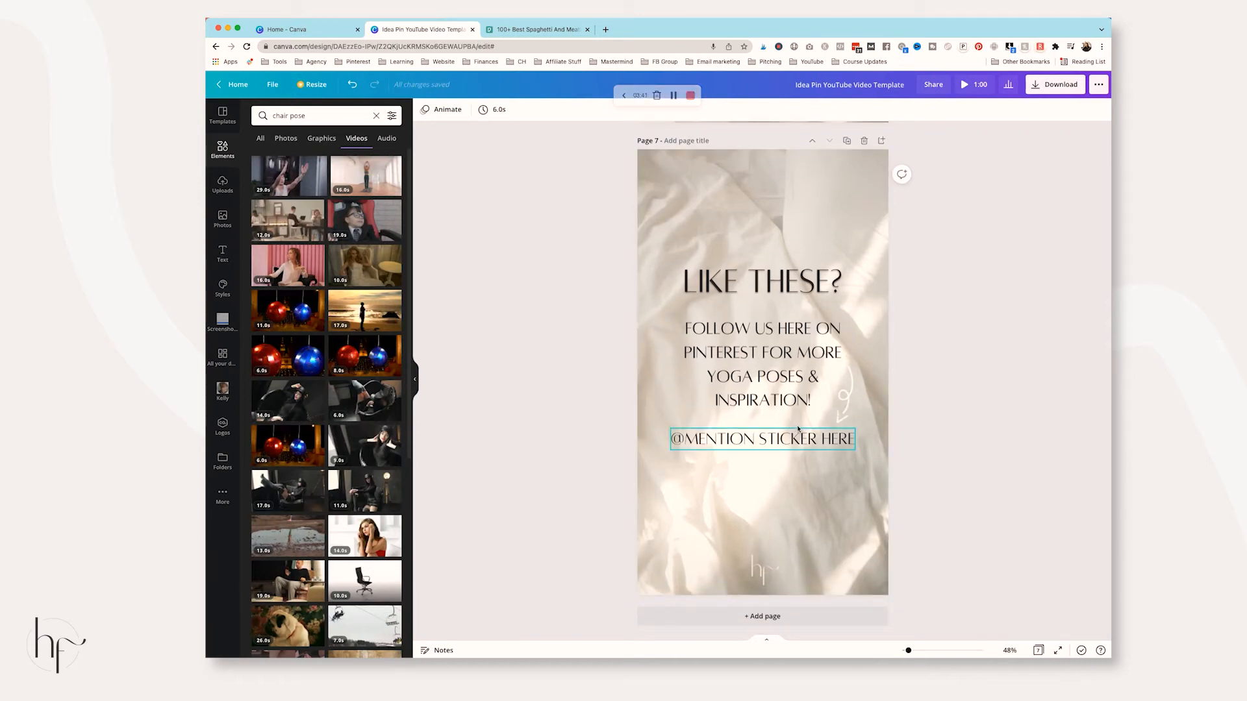
{"action": "left_click", "coordinate": [845, 395]}
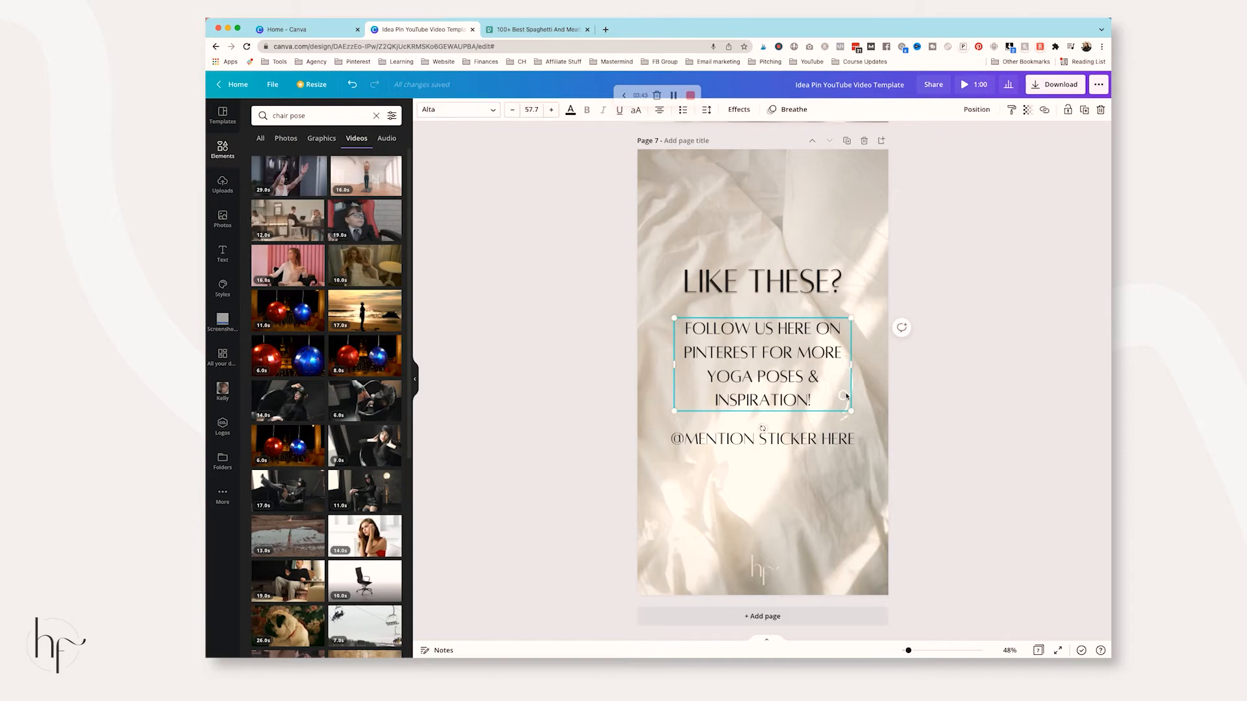
{"action": "left_click", "coordinate": [849, 419]}
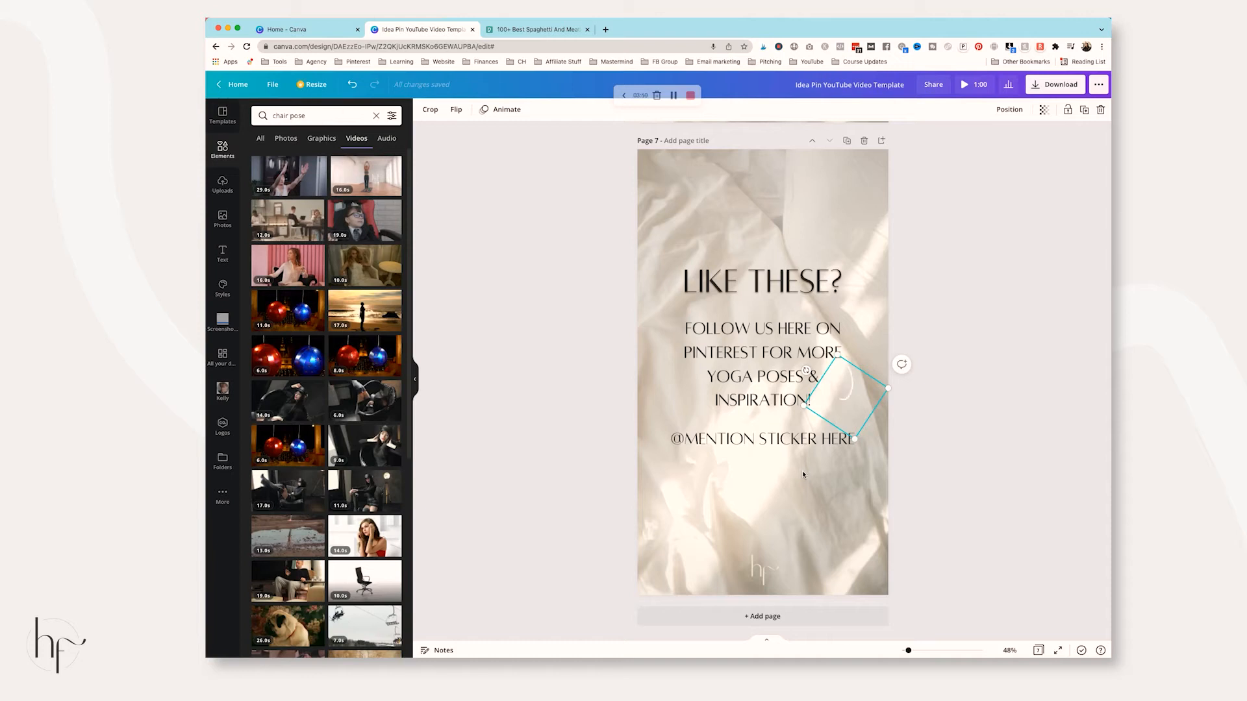
{"action": "left_click", "coordinate": [937, 361]}
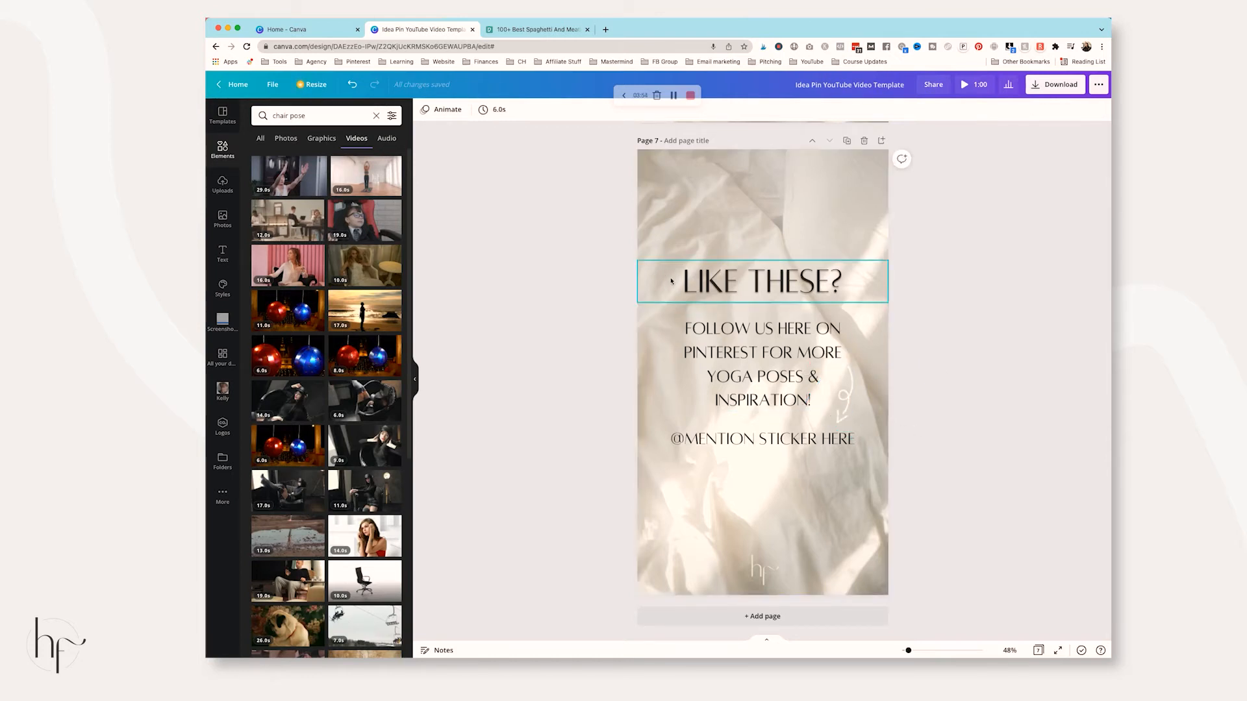
{"action": "left_click", "coordinate": [777, 440]}
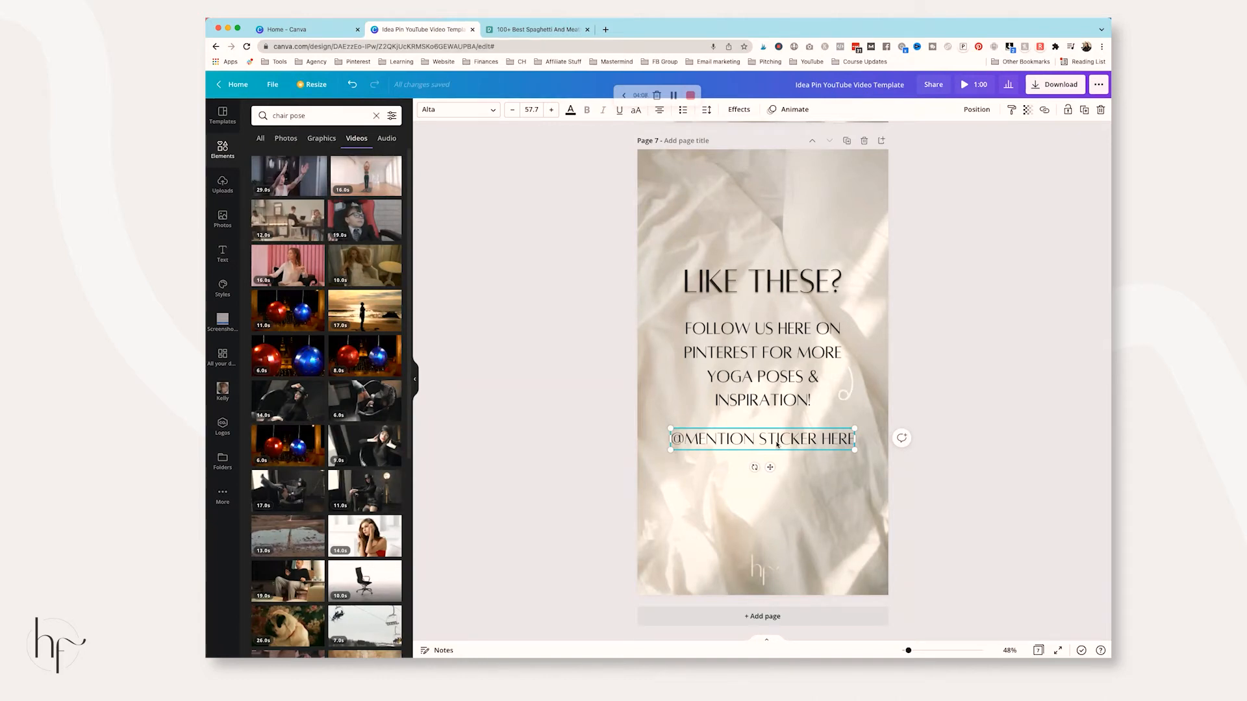
{"action": "left_click", "coordinate": [1004, 405]}
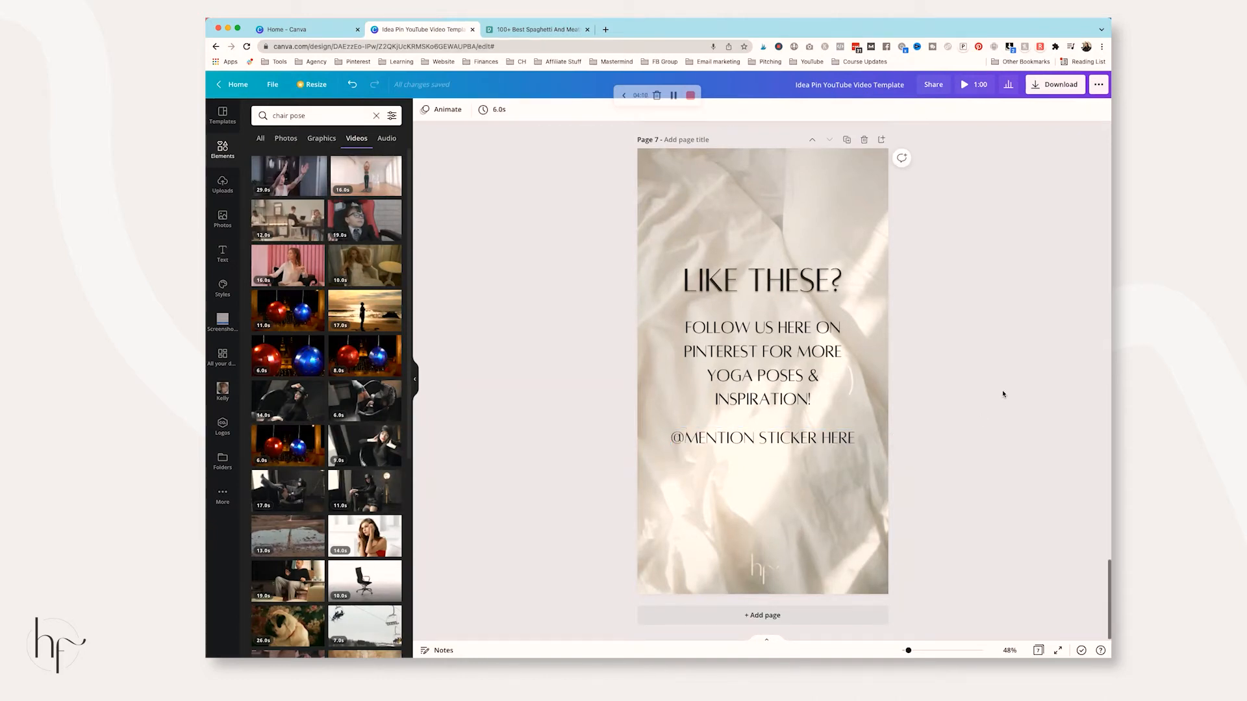
{"action": "left_click", "coordinate": [1049, 86]}
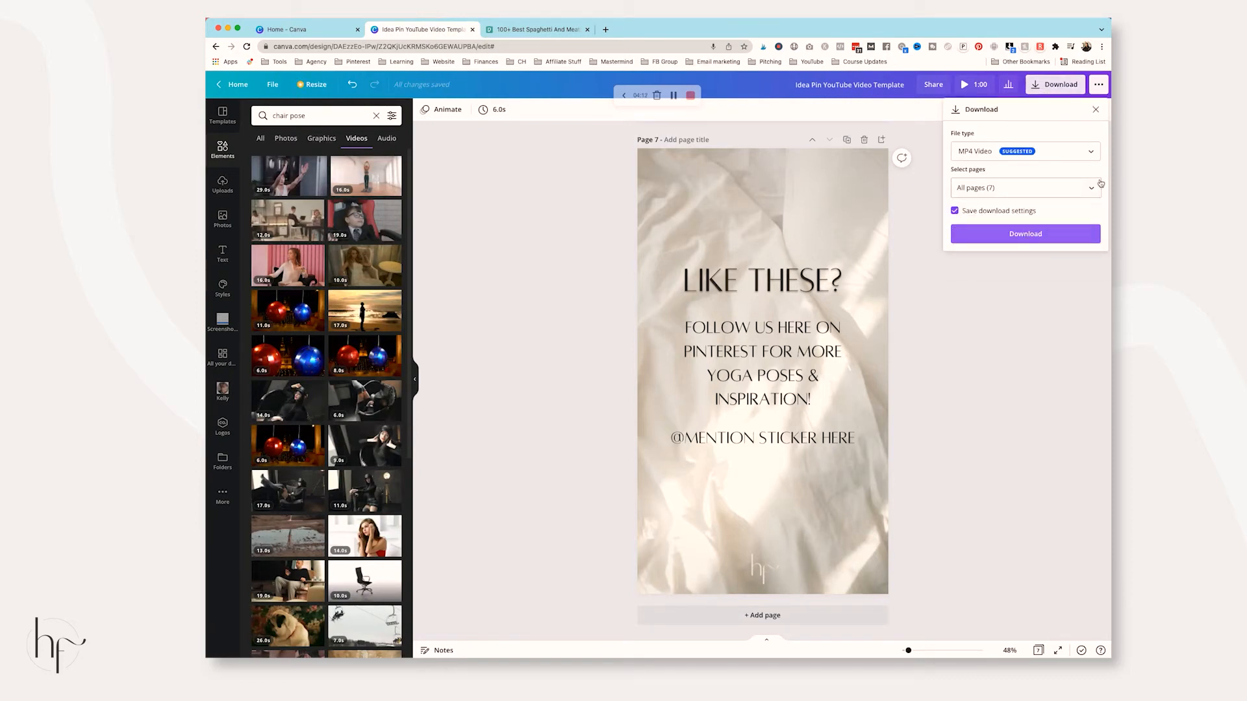
Review the Select pages list in the Download panel, then close it
{"action": "left_click", "coordinate": [1093, 188]}
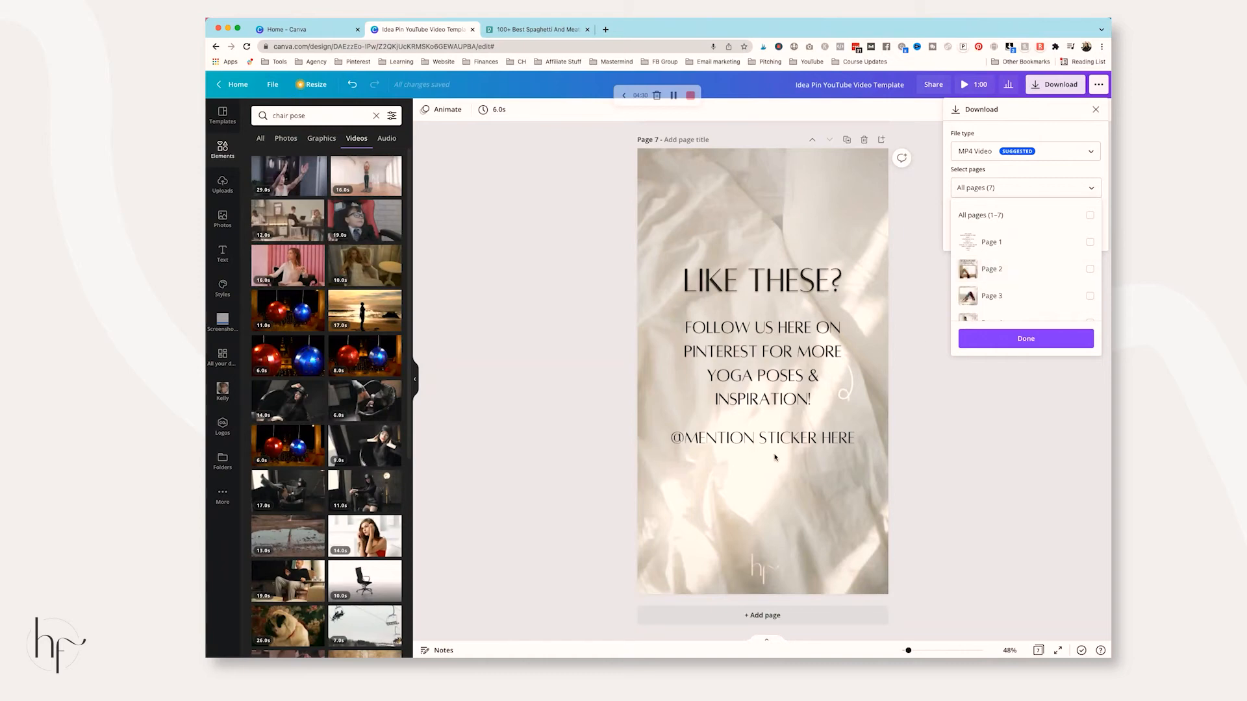
{"action": "left_click", "coordinate": [803, 438]}
{"action": "left_click", "coordinate": [803, 438]}
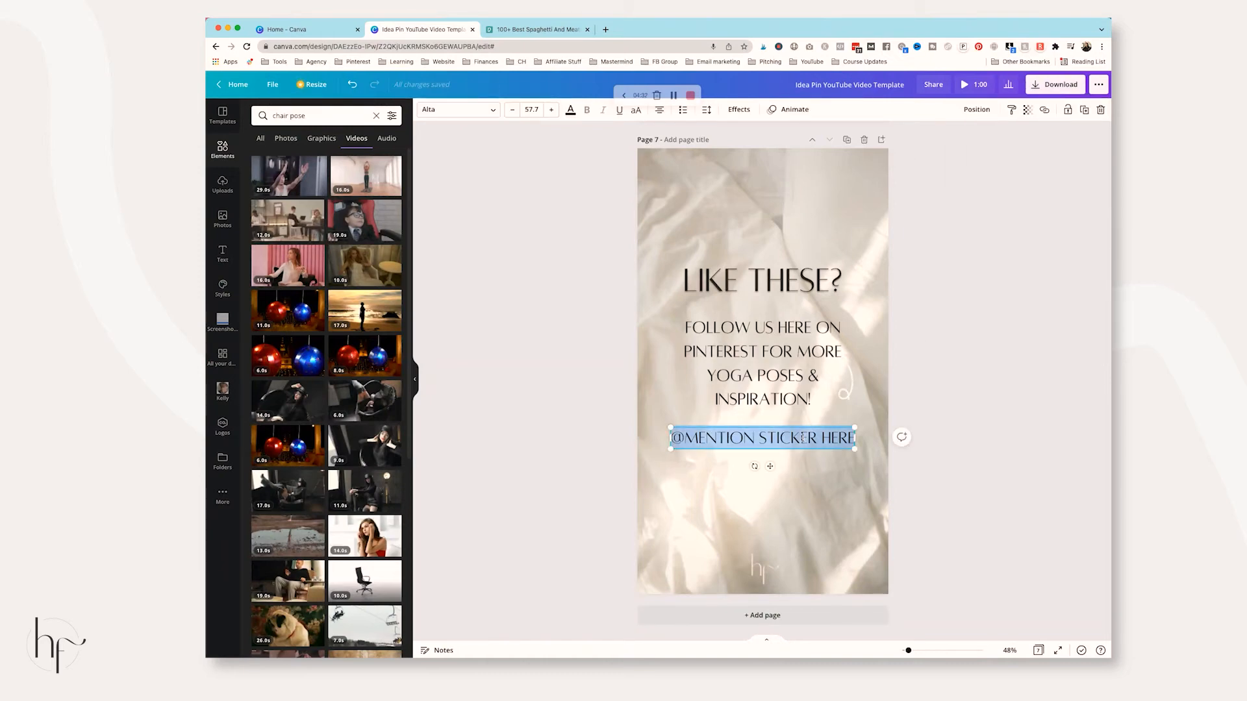
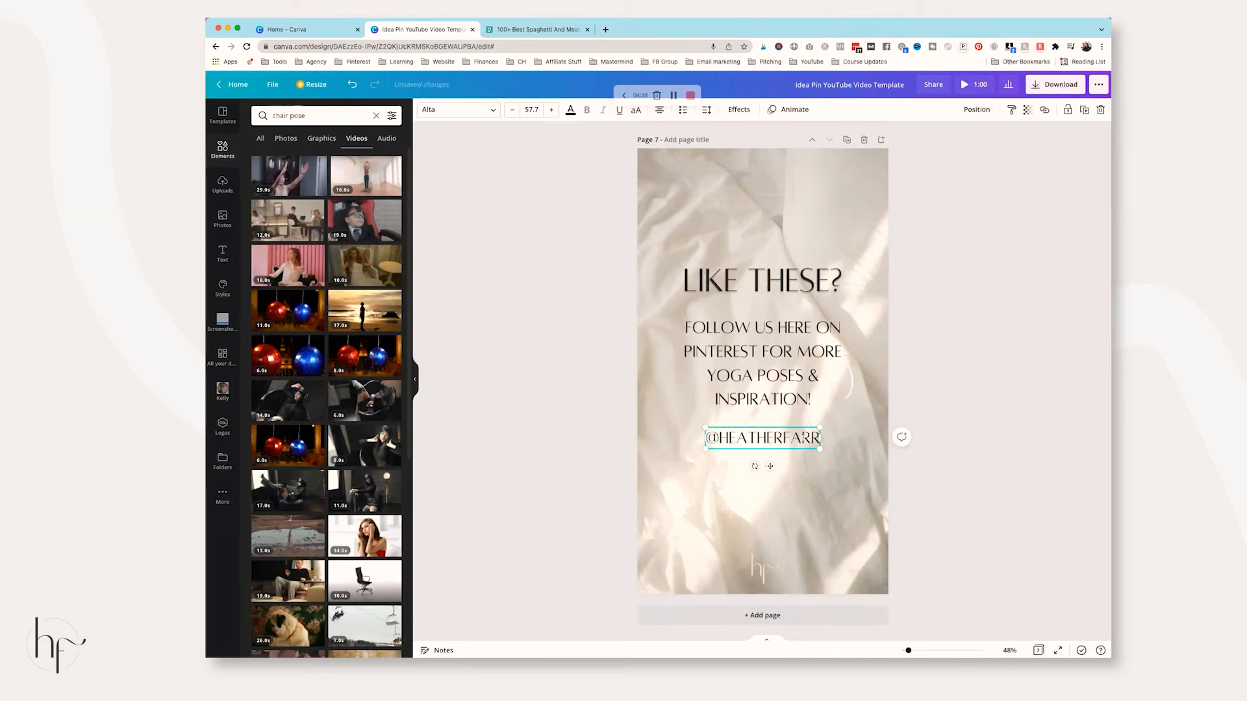
{"action": "left_click", "coordinate": [1001, 394]}
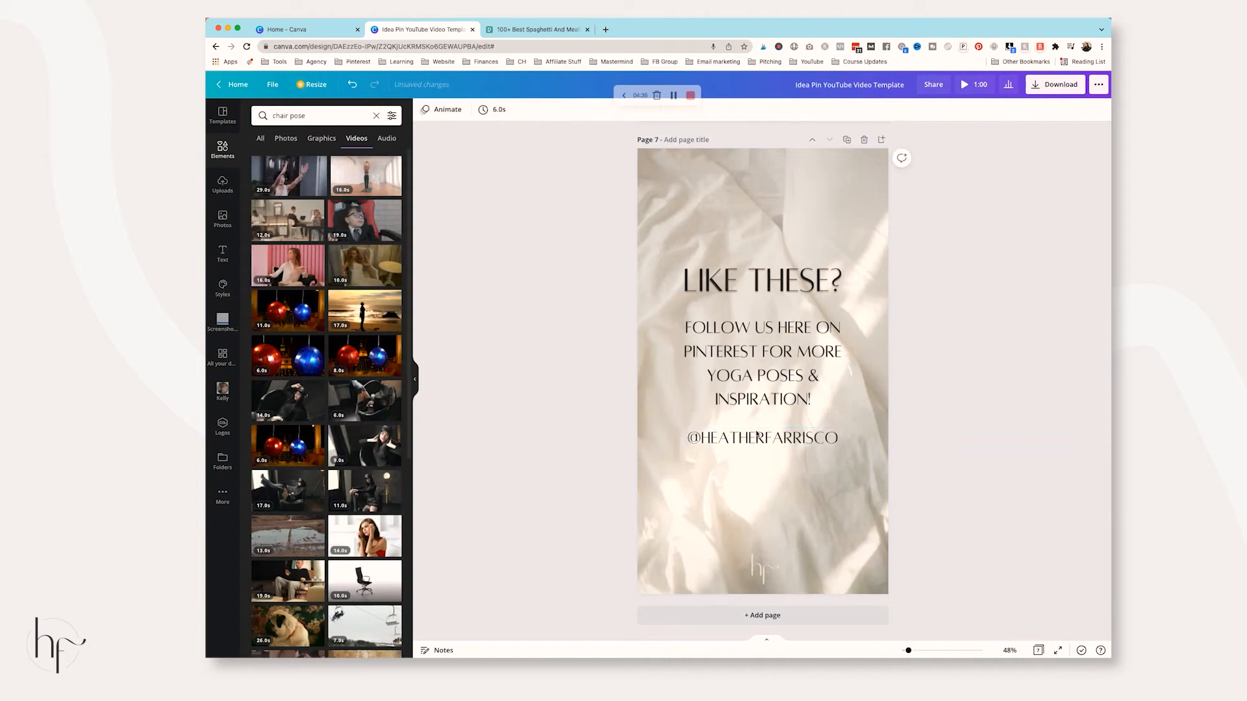
{"action": "left_click", "coordinate": [760, 440]}
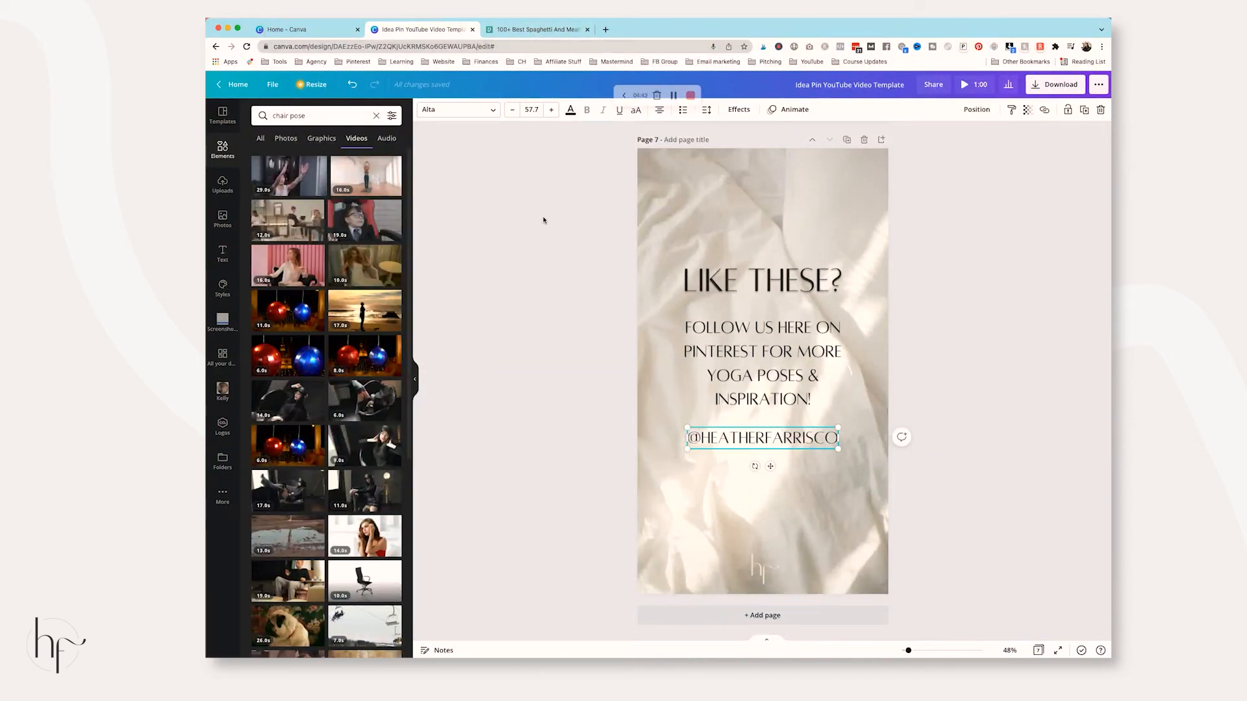
{"action": "left_click", "coordinate": [1055, 85]}
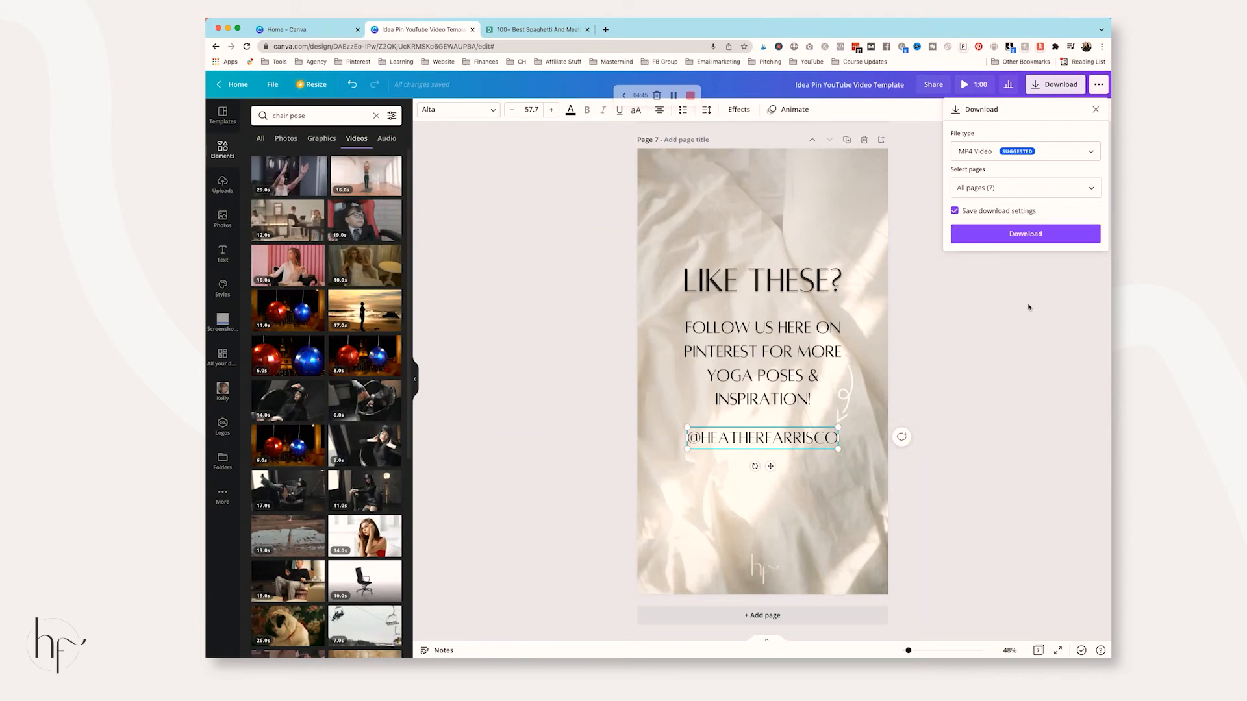
{"action": "left_click", "coordinate": [1093, 190]}
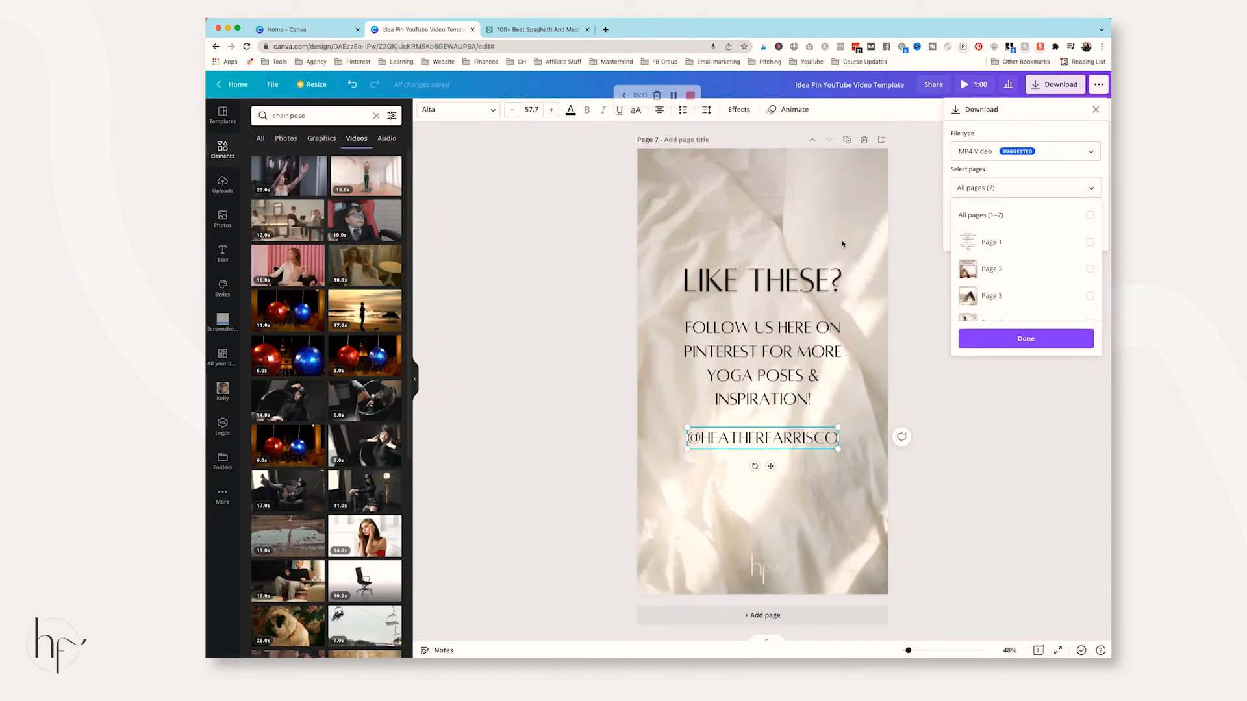
{"action": "left_click", "coordinate": [923, 237]}
{"action": "left_click", "coordinate": [926, 231]}
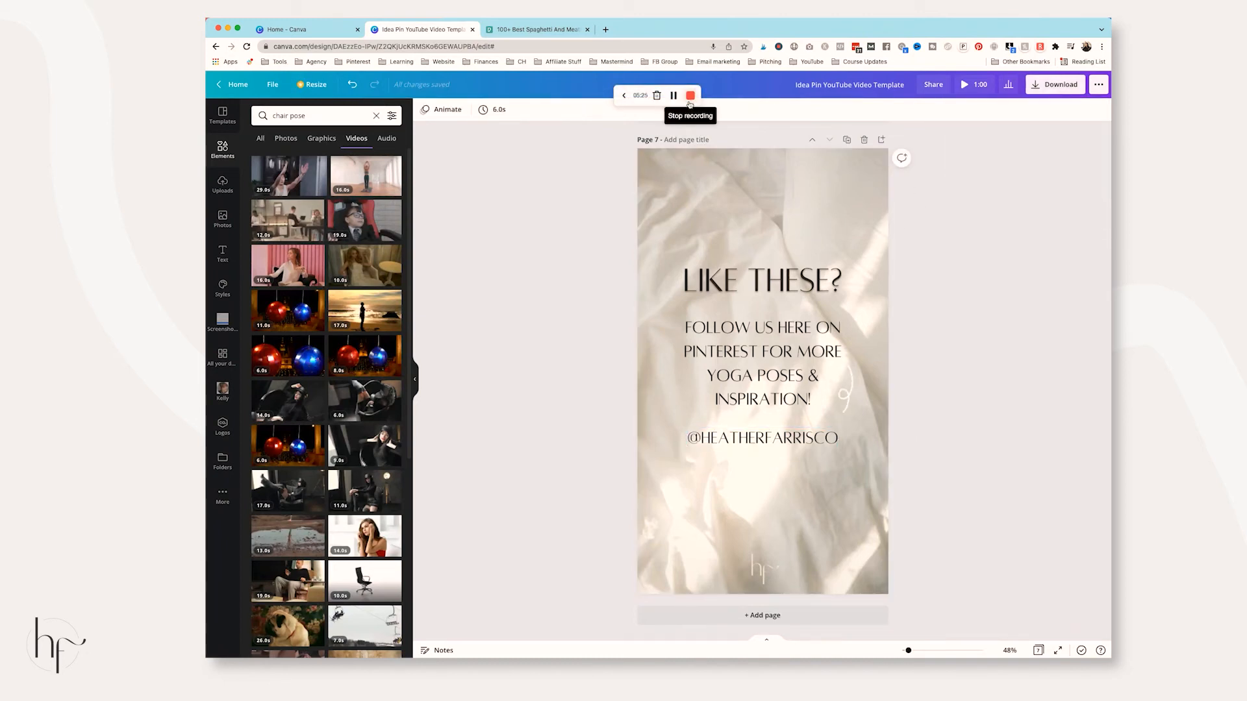